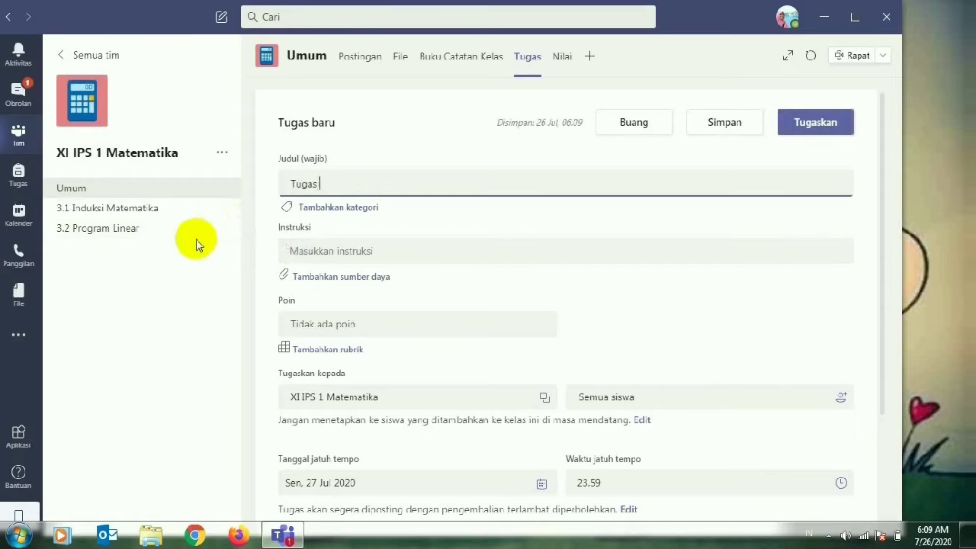
Enter the instructions "Silahkan dijawab soal pada file berikut, kerjakan dibuku tulis lalu hasilnya dokumentasikan lalu lampirkan" under a "Petunjuk" heading line.
{"action": "type", "text": "Silahk"}
{"action": "type", "text": "an dijawab soal pada file berikut, kerjakan dibuku tulis lalu hasilnya dokumentasikan lalu lampirkan"}
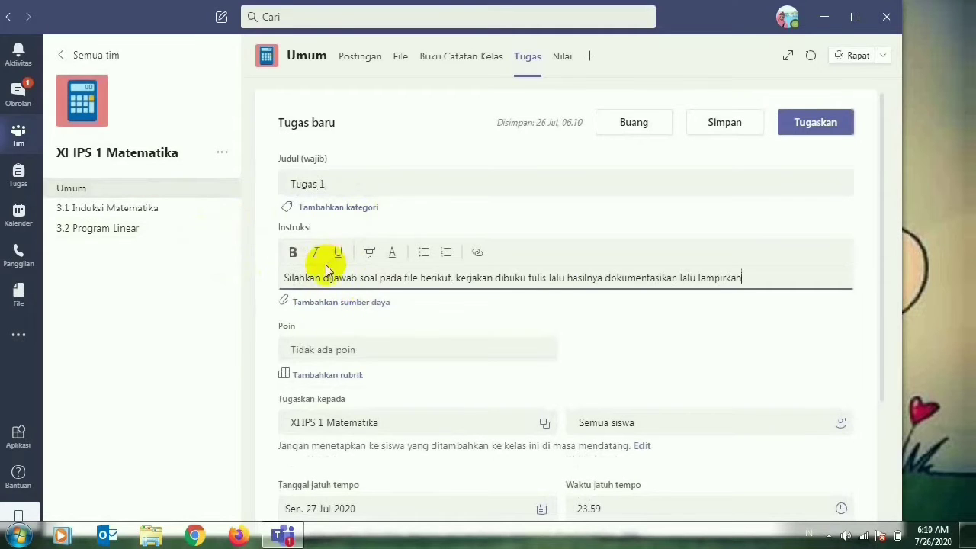
{"action": "left_click", "coordinate": [283, 276]}
{"action": "key", "text": "Return"}
{"action": "type", "text": "Petunjuk"}
Make the "Petunjuk" heading in the instructions bold and highlight it in red.
{"action": "left_click_drag", "start_coordinate": [283, 277], "coordinate": [323, 277]}
{"action": "left_click", "coordinate": [293, 252]}
{"action": "left_click", "coordinate": [367, 253]}
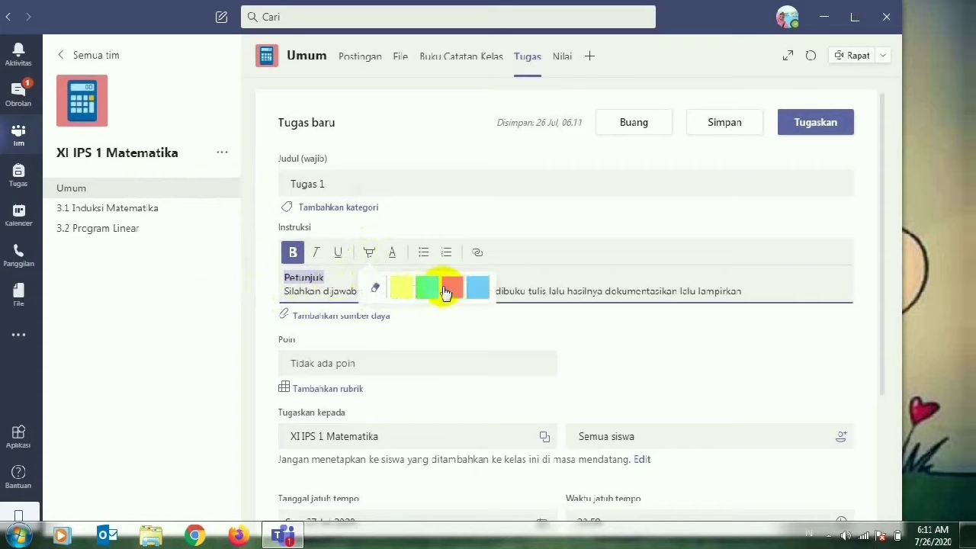
{"action": "left_click", "coordinate": [450, 285]}
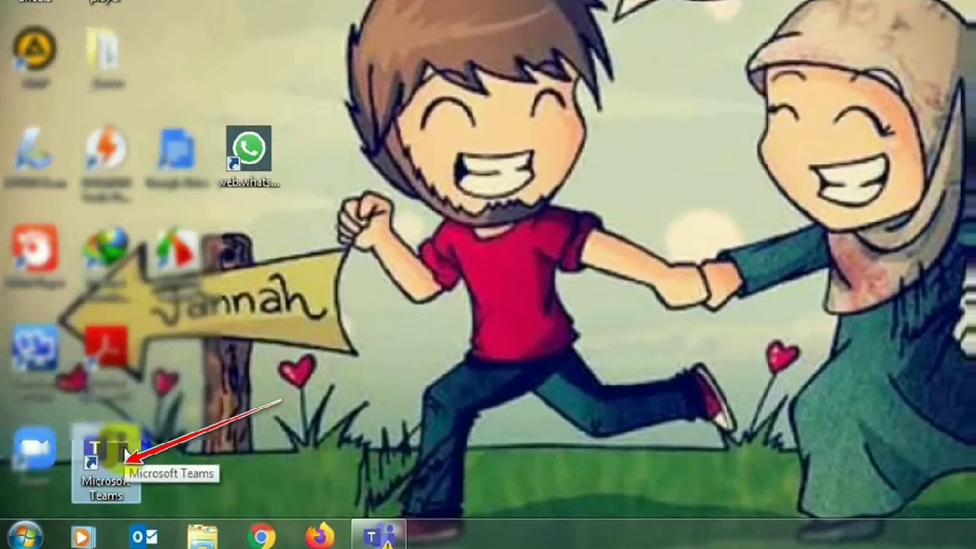
Open Microsoft Teams and start using assignments in the XI IPS 1 Matematika class team.
{"action": "double_click", "coordinate": [126, 455]}
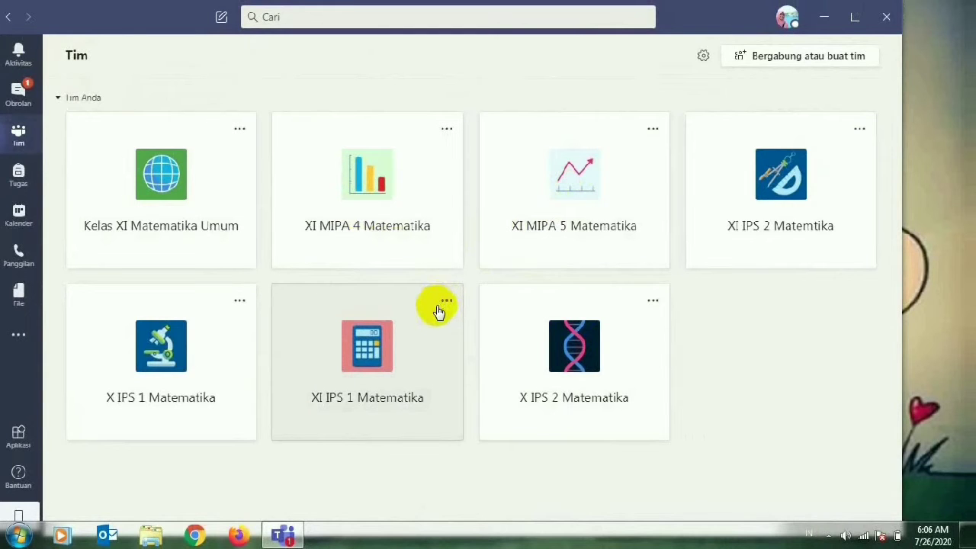
{"action": "left_click", "coordinate": [430, 318]}
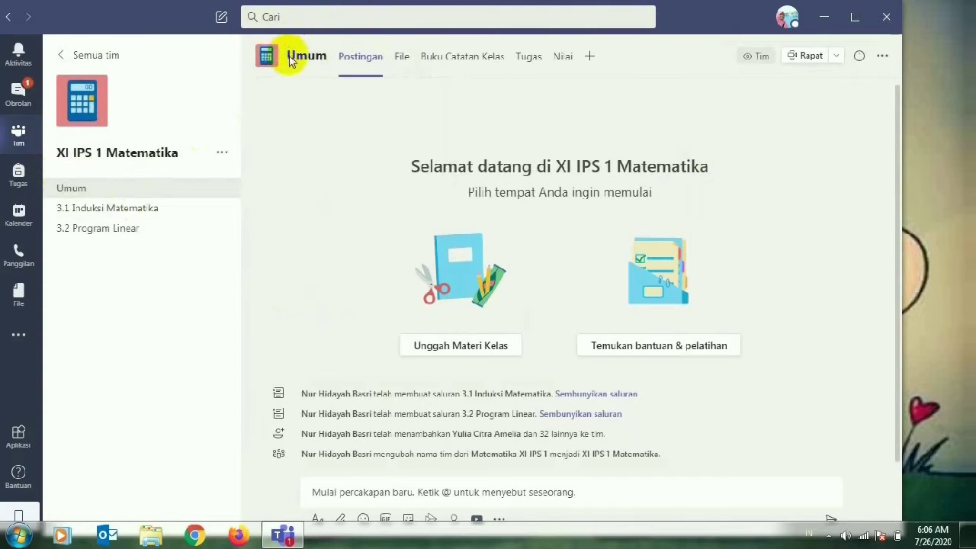
{"action": "left_click", "coordinate": [518, 71]}
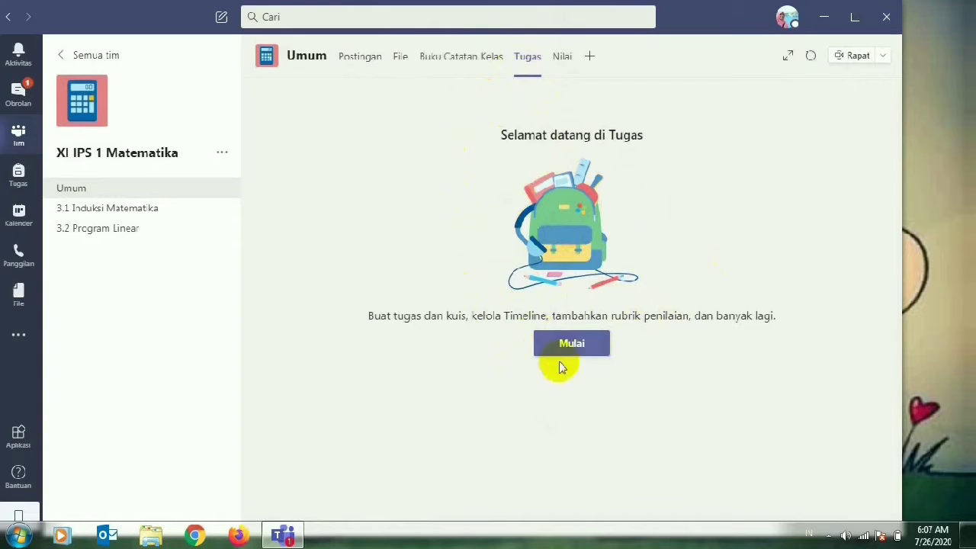
{"action": "left_click", "coordinate": [576, 349]}
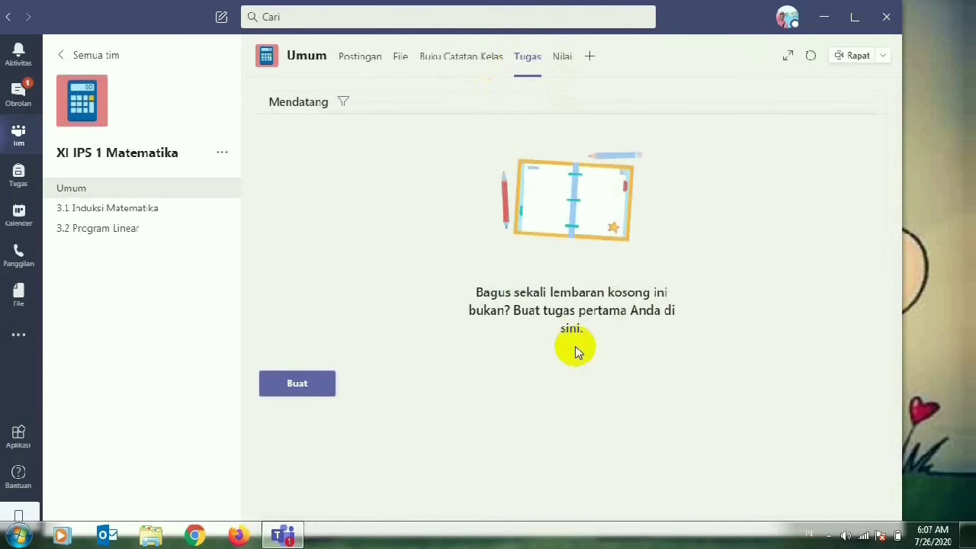
Create a new assignment of type Tugas with the title "Tugas 1".
{"action": "left_click", "coordinate": [303, 385]}
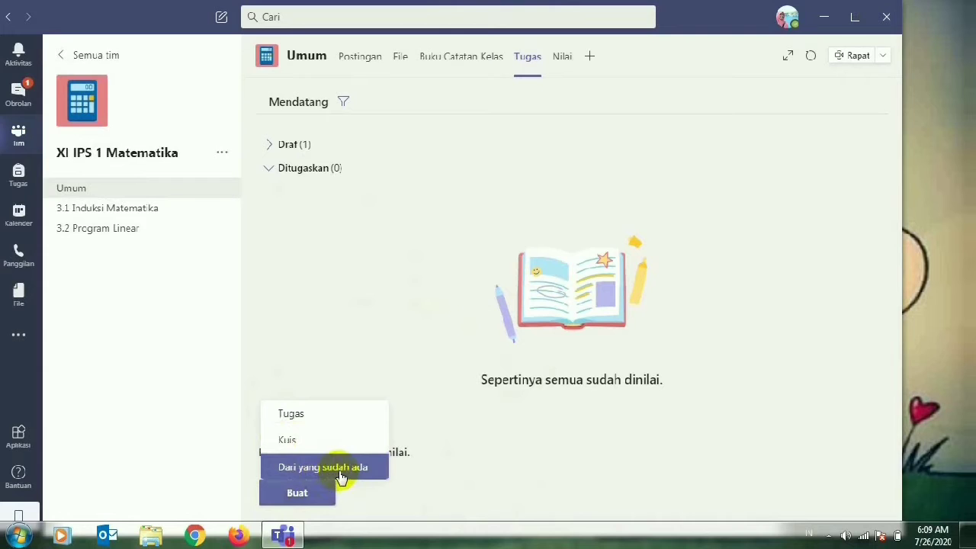
{"action": "left_click", "coordinate": [310, 416]}
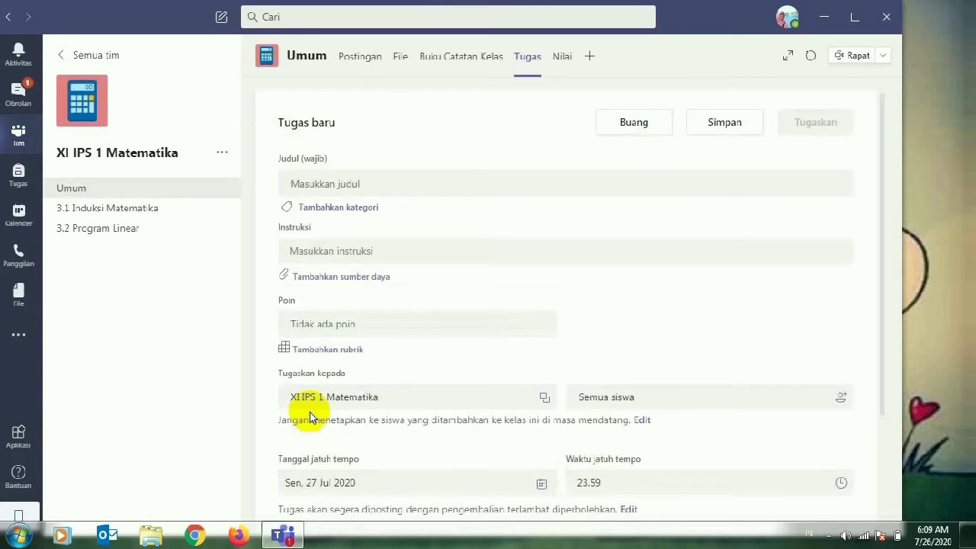
{"action": "left_click", "coordinate": [320, 185]}
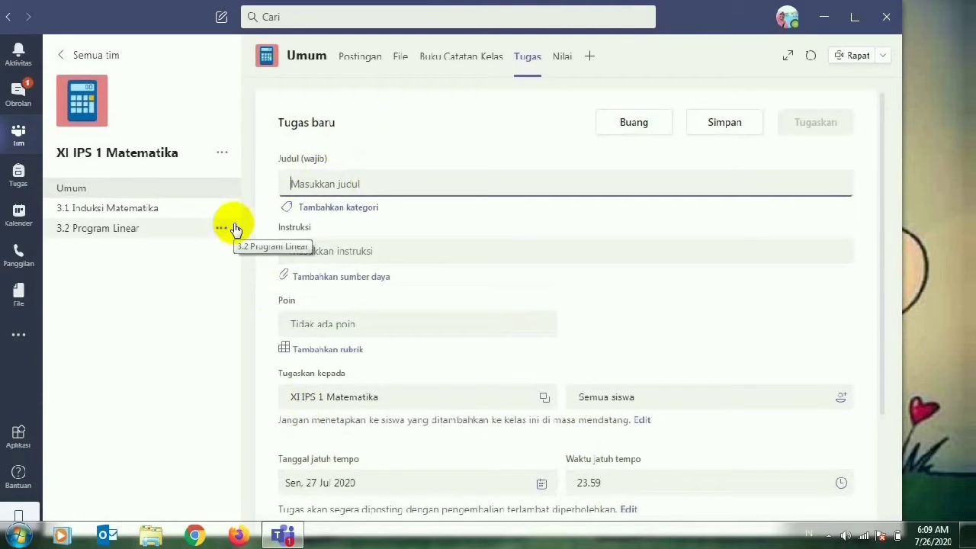
{"action": "type", "text": "T"}
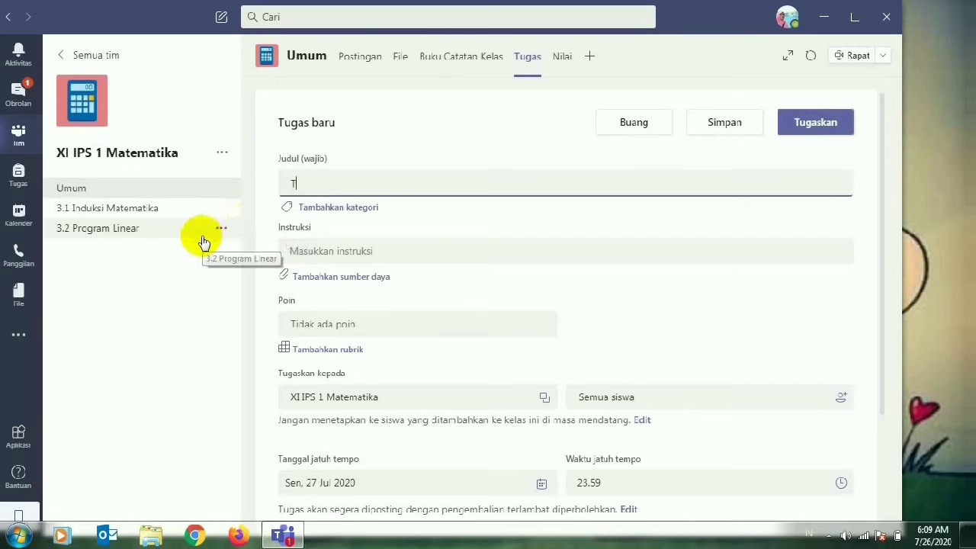
{"action": "type", "text": "ugas 1"}
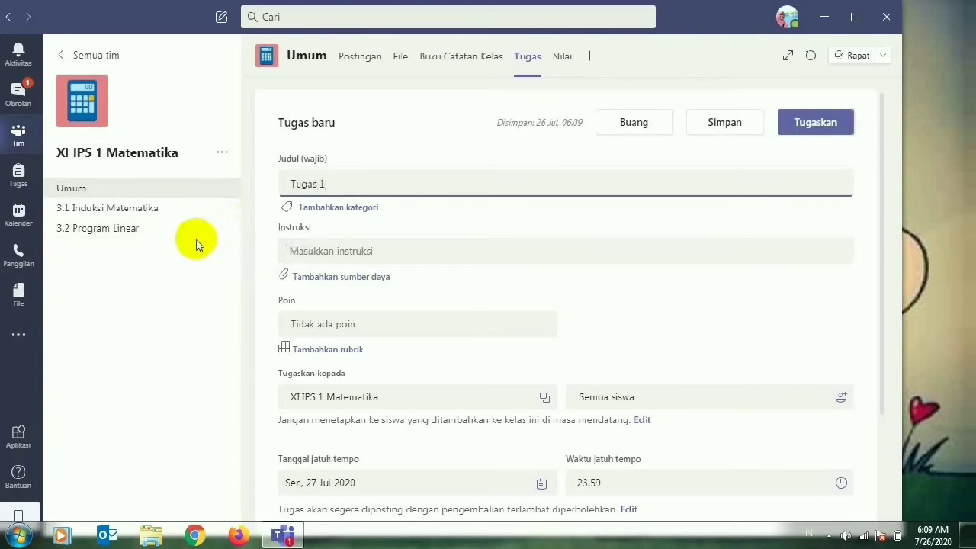
Write the instructions "Silahkan dijawab soal pada file berikut, kerjakan dibuku tulis lalu hasilnya dokumentasikan lalu lampirkan" and add the line "Petunjuk" above them.
{"action": "left_click", "coordinate": [337, 251]}
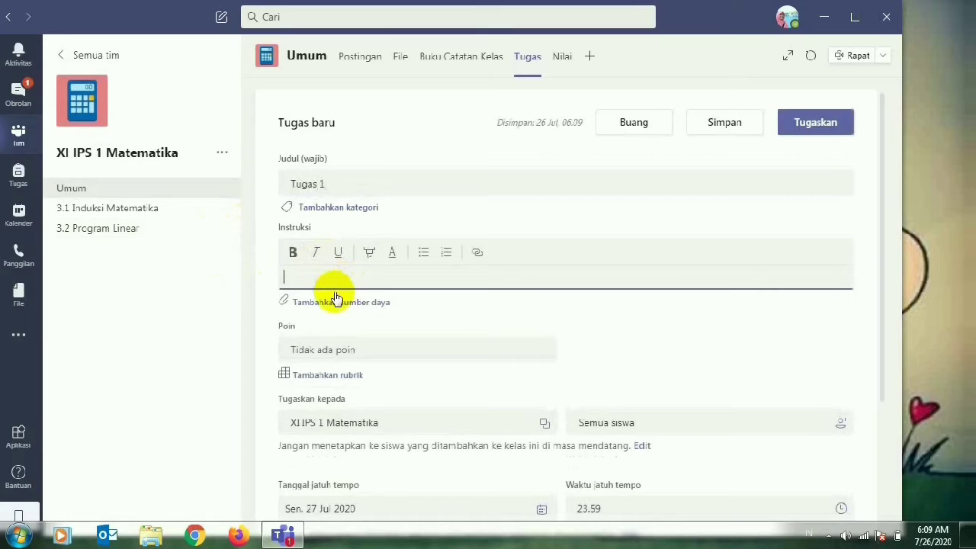
{"action": "type", "text": "Silah"}
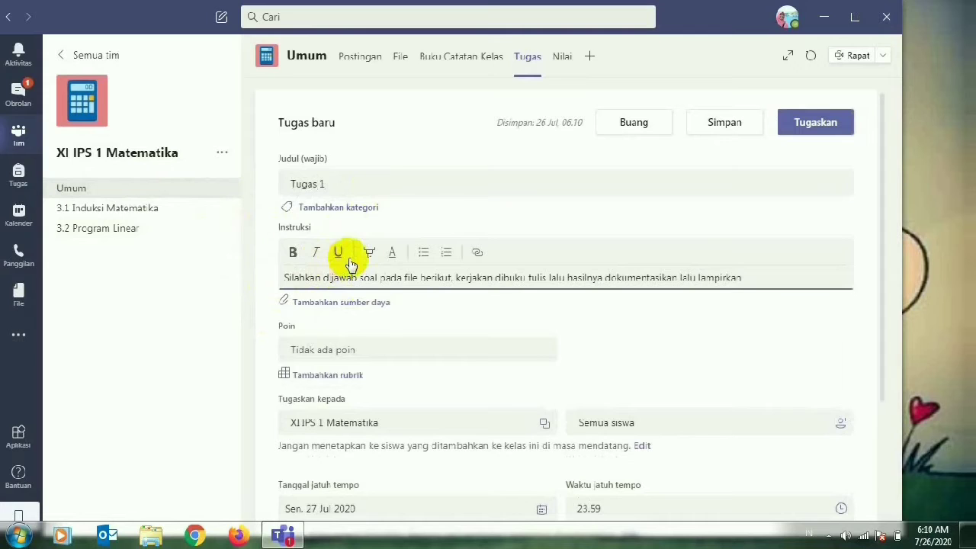
{"action": "left_click", "coordinate": [282, 277]}
{"action": "key", "text": "Return"}
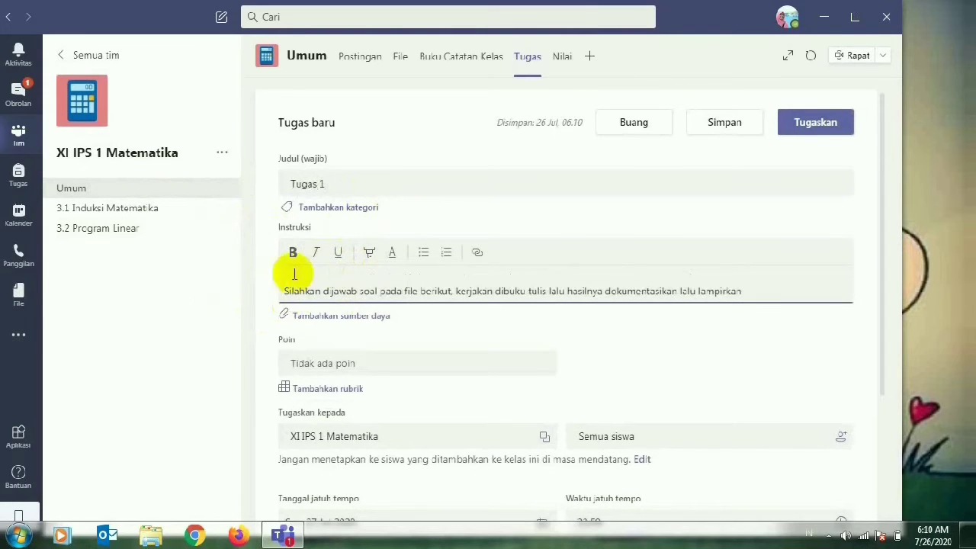
{"action": "left_click", "coordinate": [316, 252]}
{"action": "left_click", "coordinate": [307, 275]}
{"action": "type", "text": "Petunjuk"}
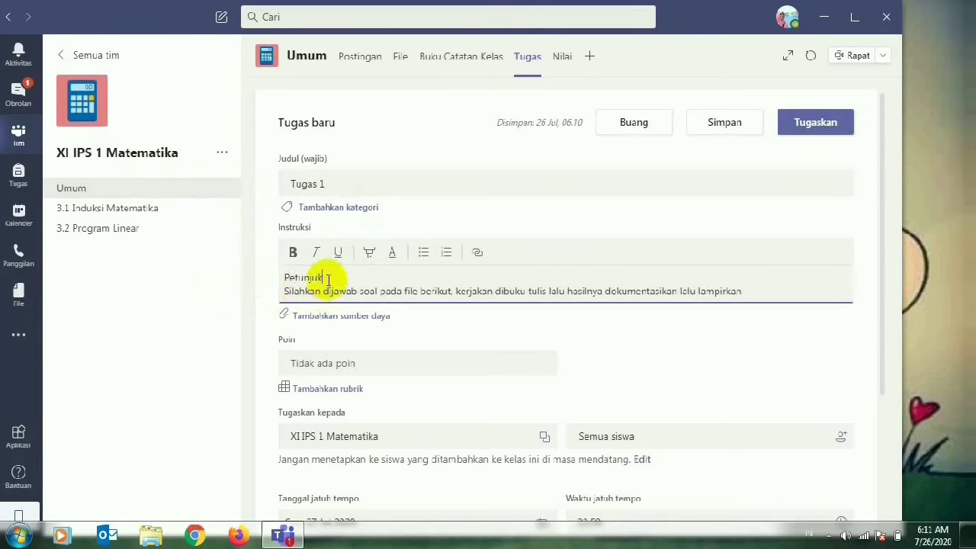
Format the word "Petunjuk" in the instructions as bold with a red highlight.
{"action": "left_click_drag", "start_coordinate": [325, 279], "coordinate": [266, 279]}
{"action": "left_click", "coordinate": [293, 255]}
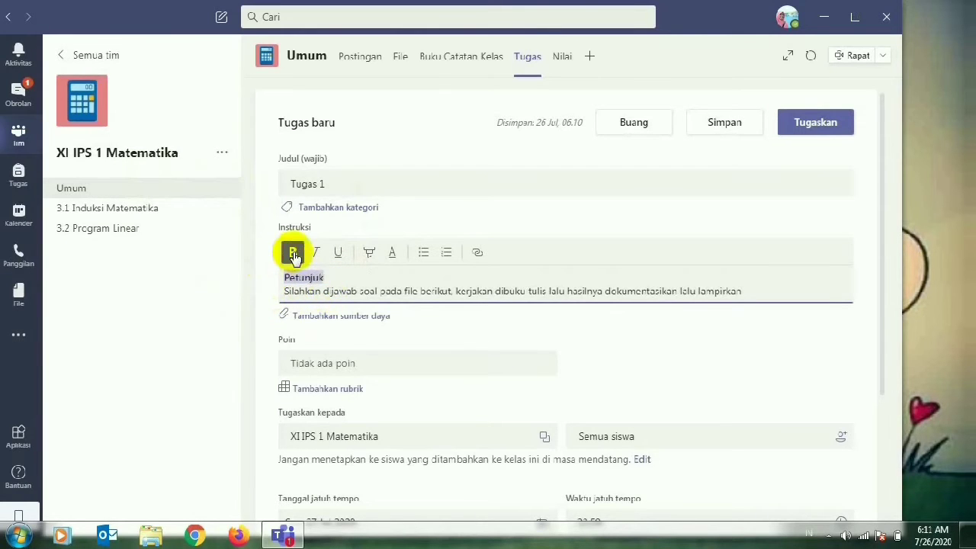
{"action": "left_click", "coordinate": [368, 253]}
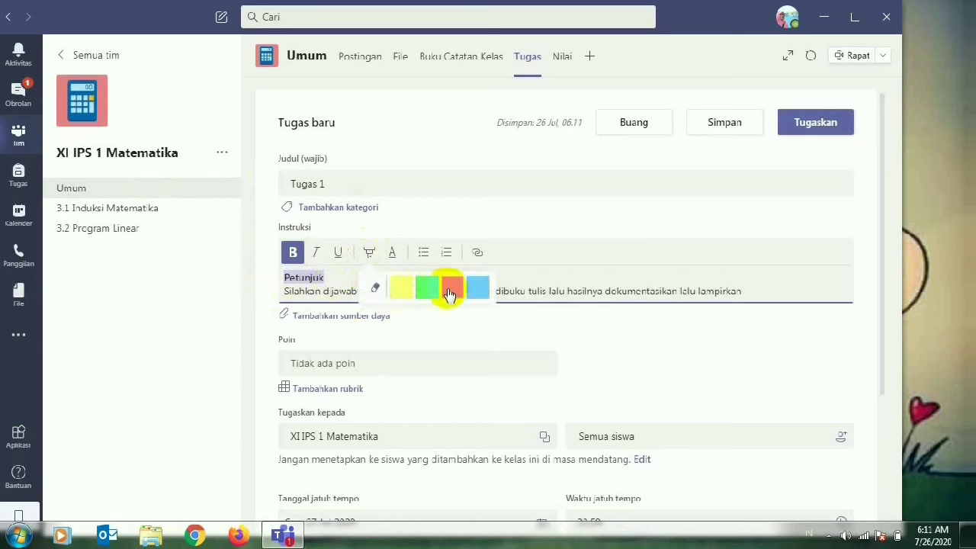
{"action": "left_click", "coordinate": [450, 287]}
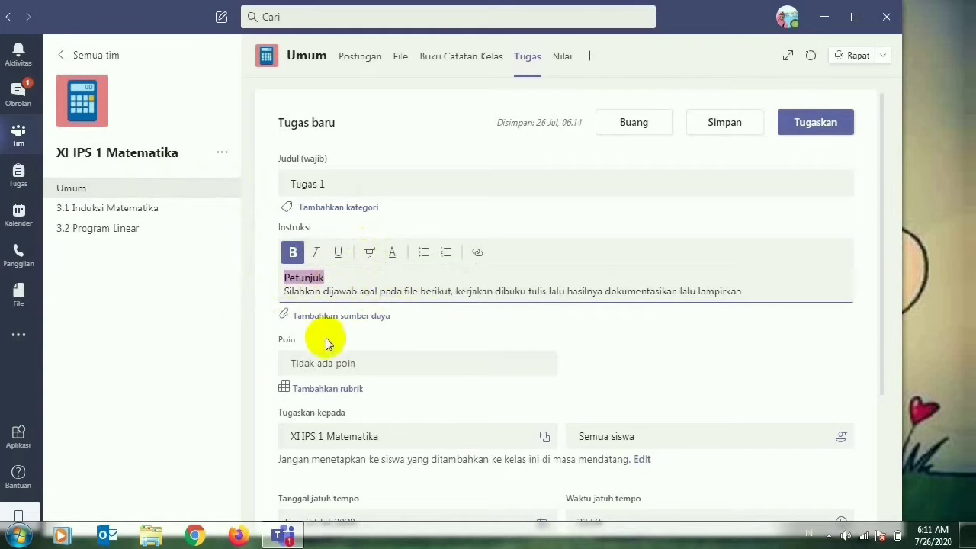
{"action": "left_click", "coordinate": [381, 335]}
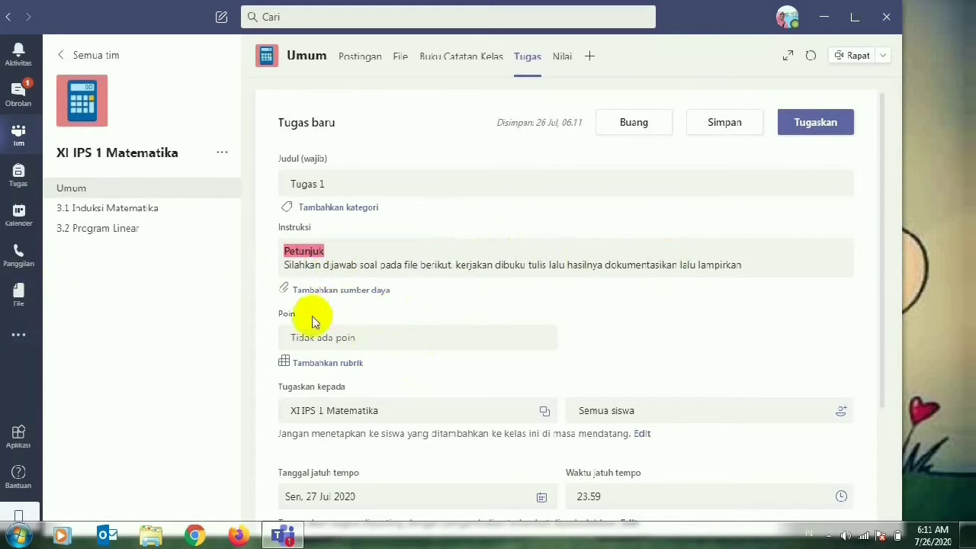
Set the assignment's points to 100.
{"action": "left_click", "coordinate": [324, 343]}
{"action": "type", "text": "1"}
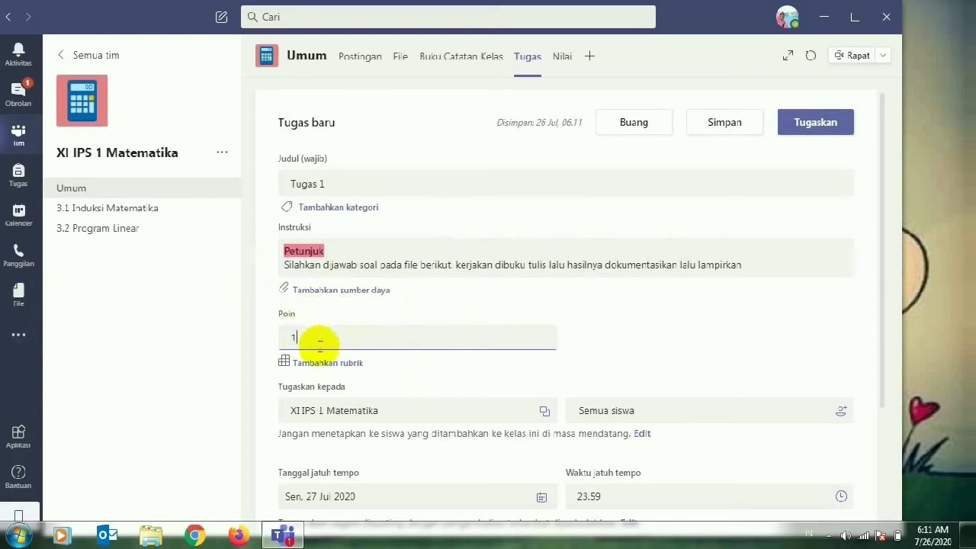
{"action": "type", "text": "00"}
Assign the task additionally to the classes XI IPS 2 Matemtika, XI MIPA 4 Matematika and XI MIPA 5 Matematika.
{"action": "scroll", "coordinate": [305, 351], "scroll_direction": "down", "scroll_amount": 1}
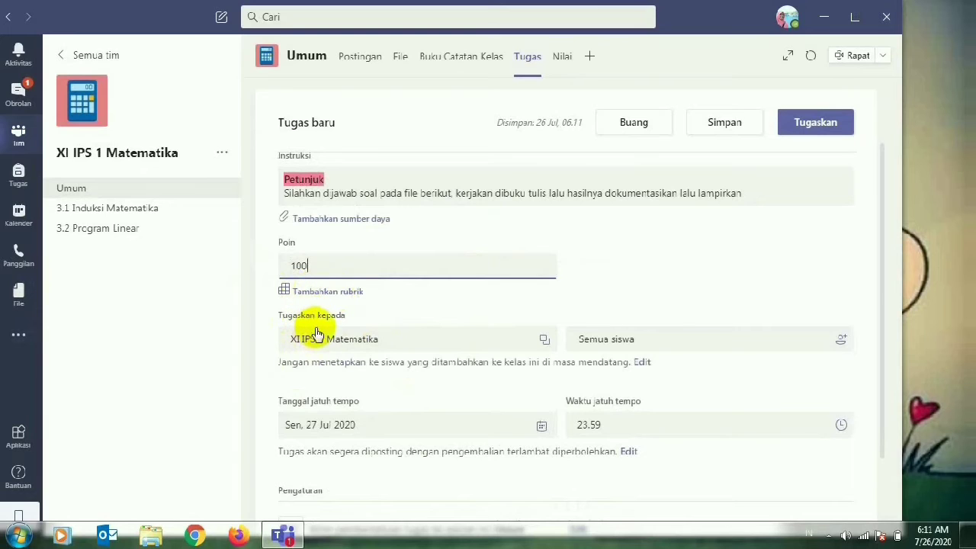
{"action": "left_click", "coordinate": [545, 341]}
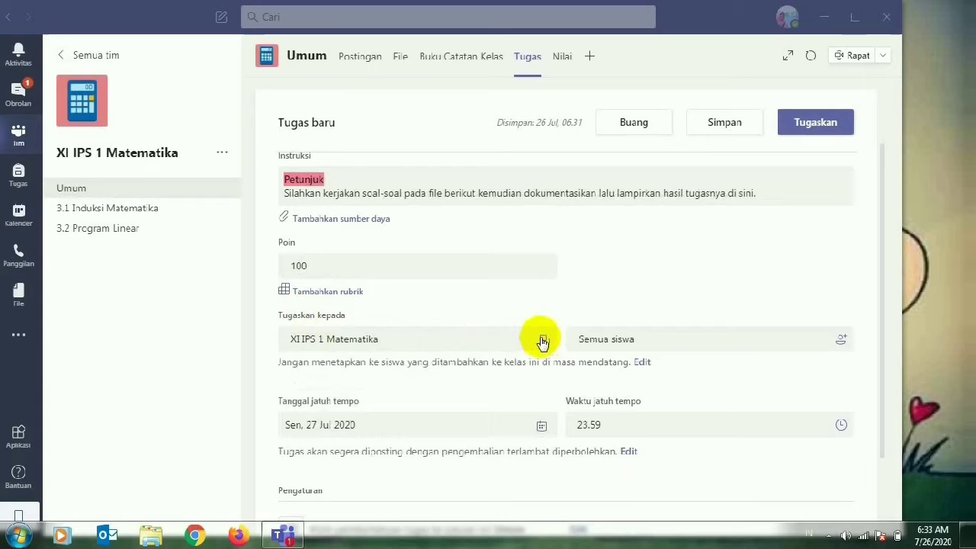
{"action": "left_click", "coordinate": [542, 340]}
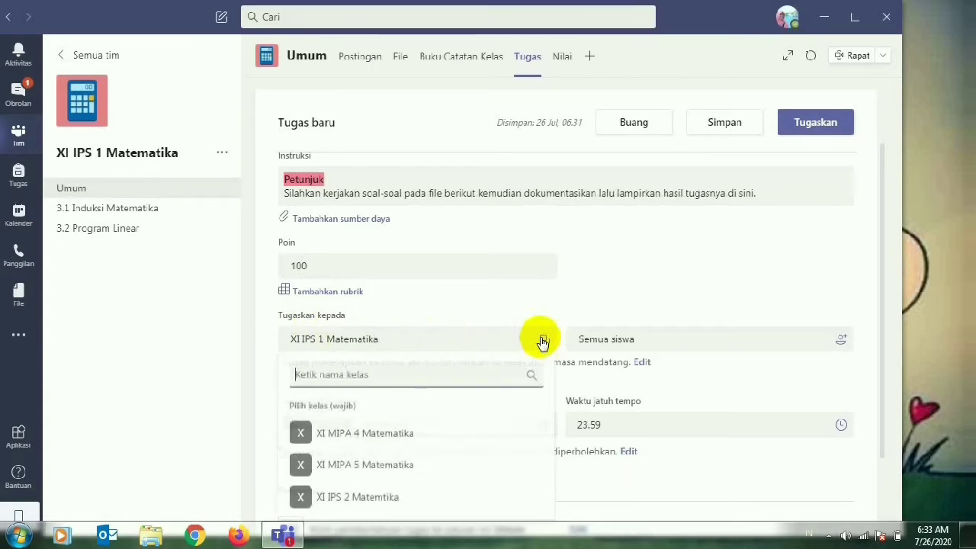
{"action": "left_click", "coordinate": [353, 499]}
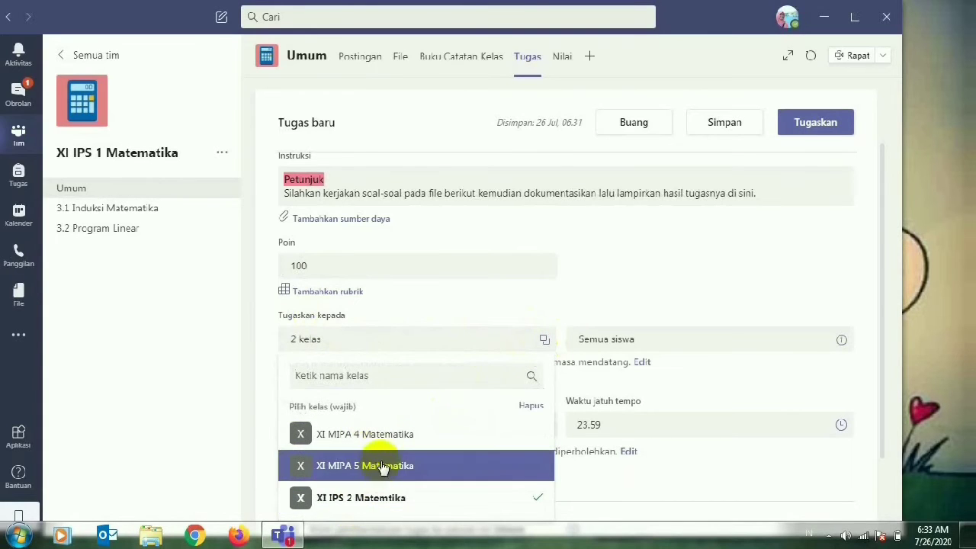
{"action": "left_click", "coordinate": [381, 434]}
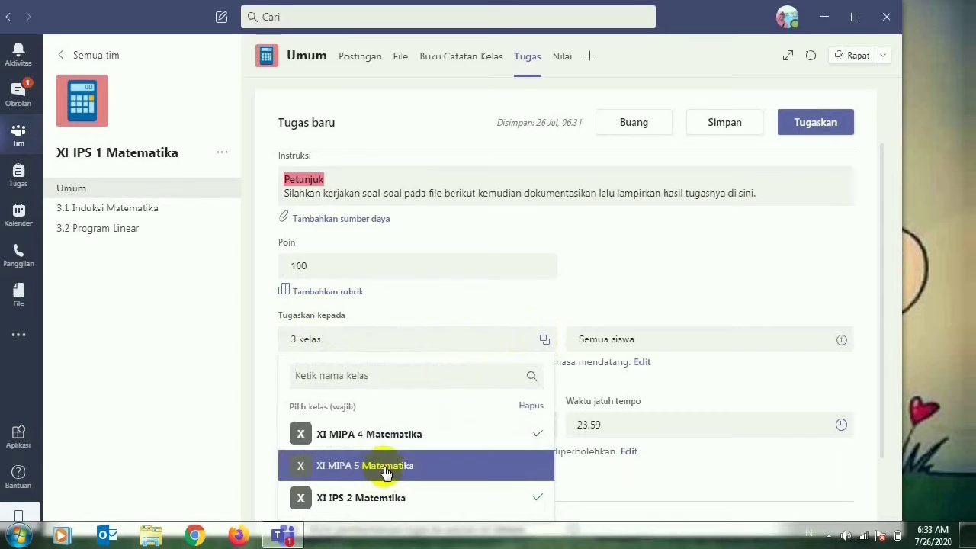
{"action": "left_click", "coordinate": [385, 480]}
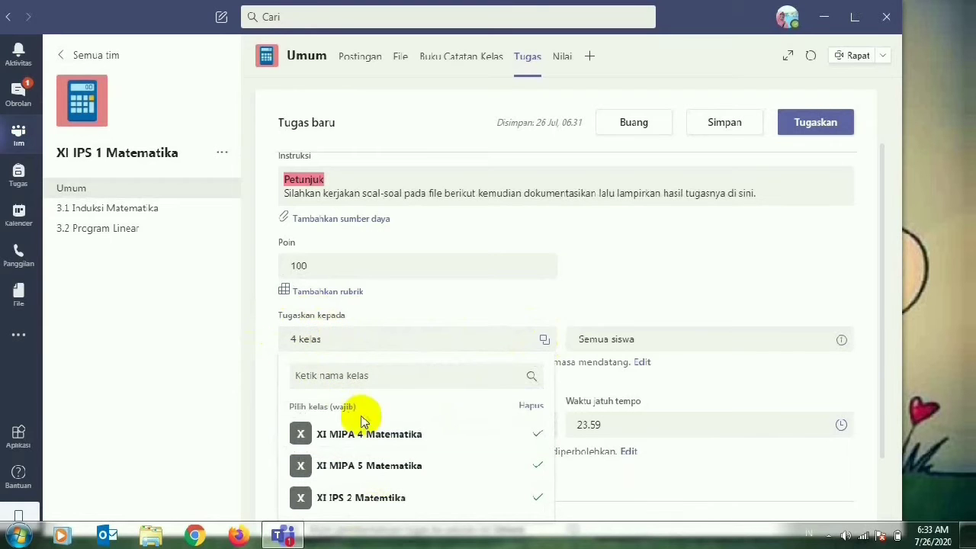
{"action": "scroll", "coordinate": [403, 412], "scroll_direction": "down", "scroll_amount": 1}
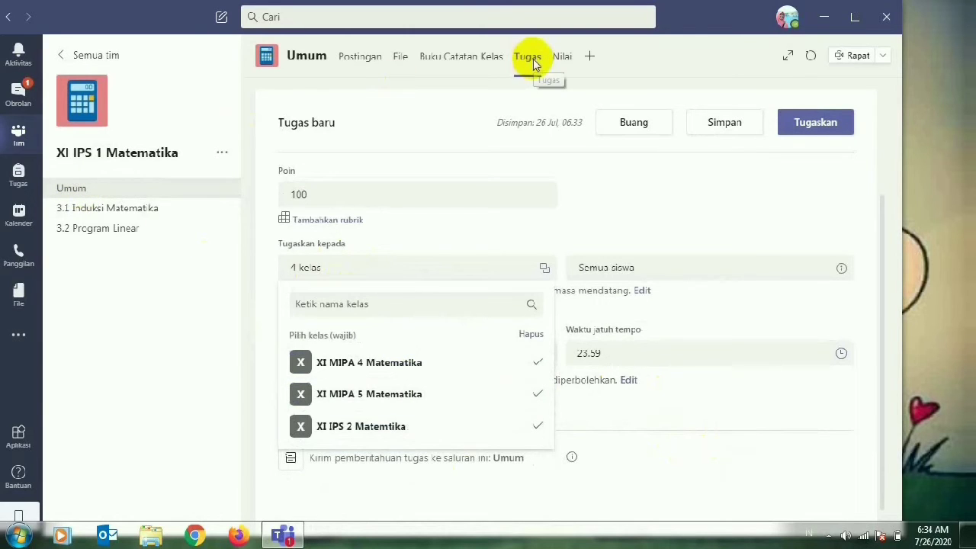
{"action": "left_click", "coordinate": [454, 331]}
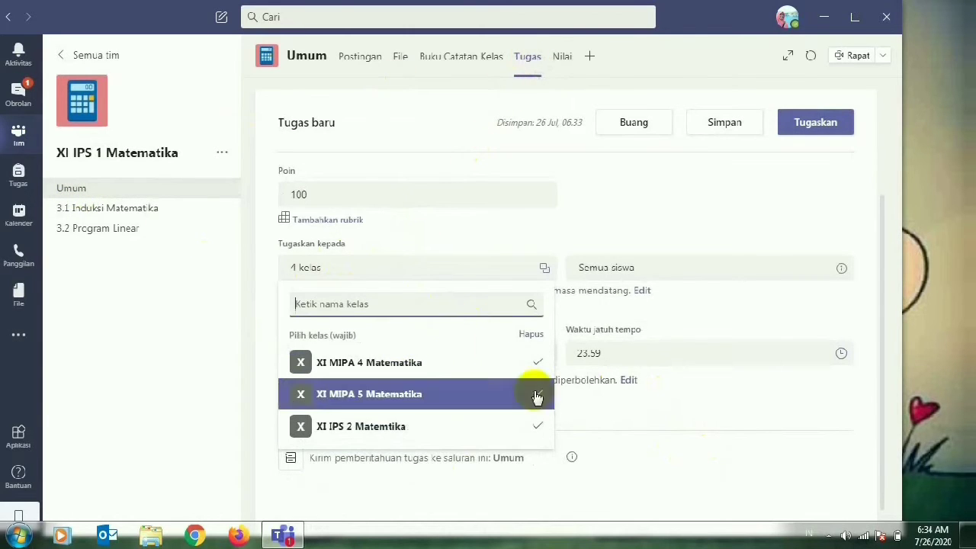
{"action": "left_click", "coordinate": [676, 467]}
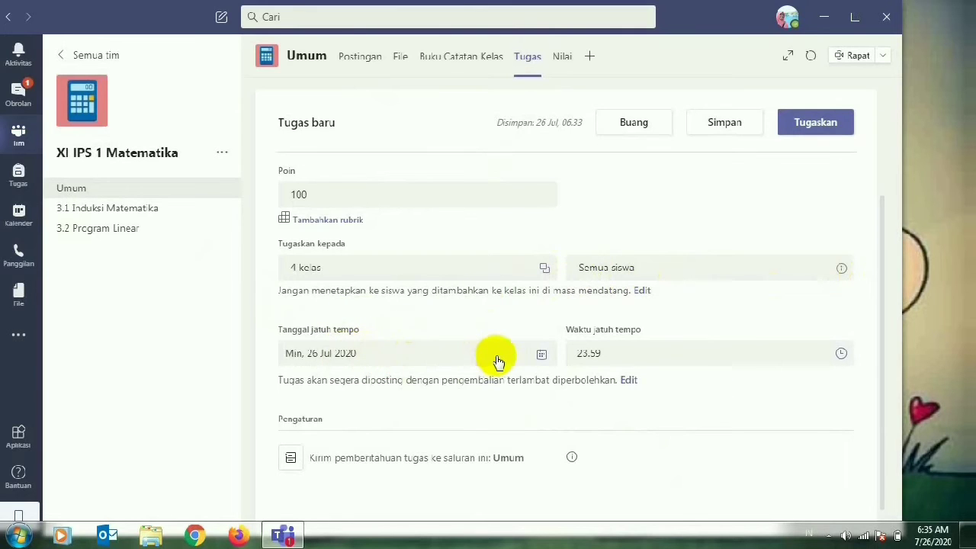
Set the assignment's due date to Tuesday, 28 July 2020.
{"action": "left_click", "coordinate": [497, 358]}
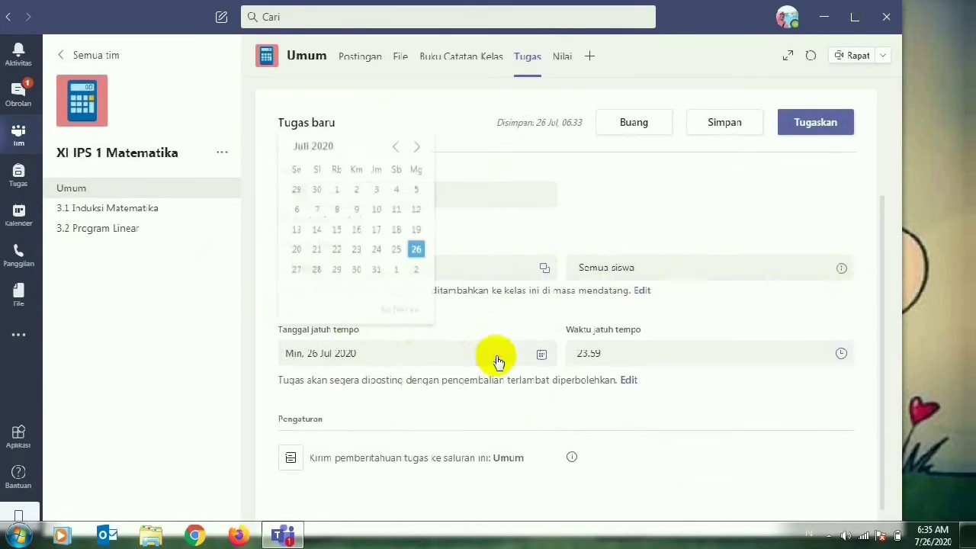
{"action": "left_click", "coordinate": [318, 272]}
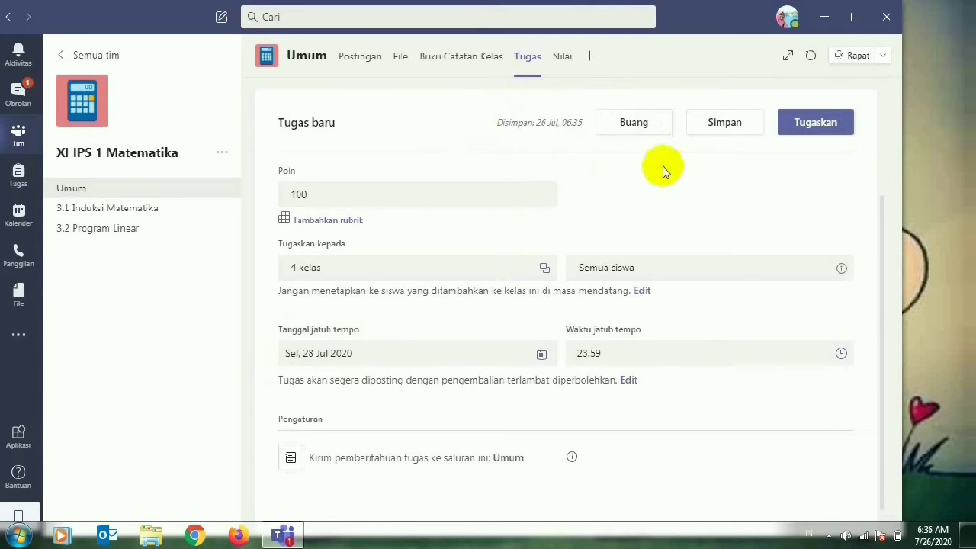
Publish the completed assignment to the selected classes and collapse the Ditugaskan list.
{"action": "scroll", "coordinate": [806, 140], "scroll_direction": "up", "scroll_amount": 1}
{"action": "scroll", "coordinate": [664, 163], "scroll_direction": "up", "scroll_amount": 1}
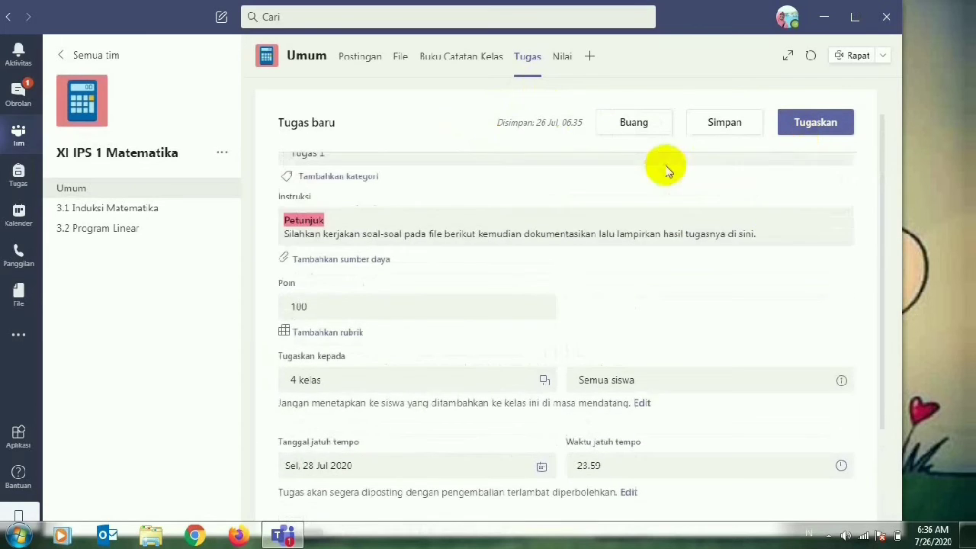
{"action": "left_click", "coordinate": [812, 126]}
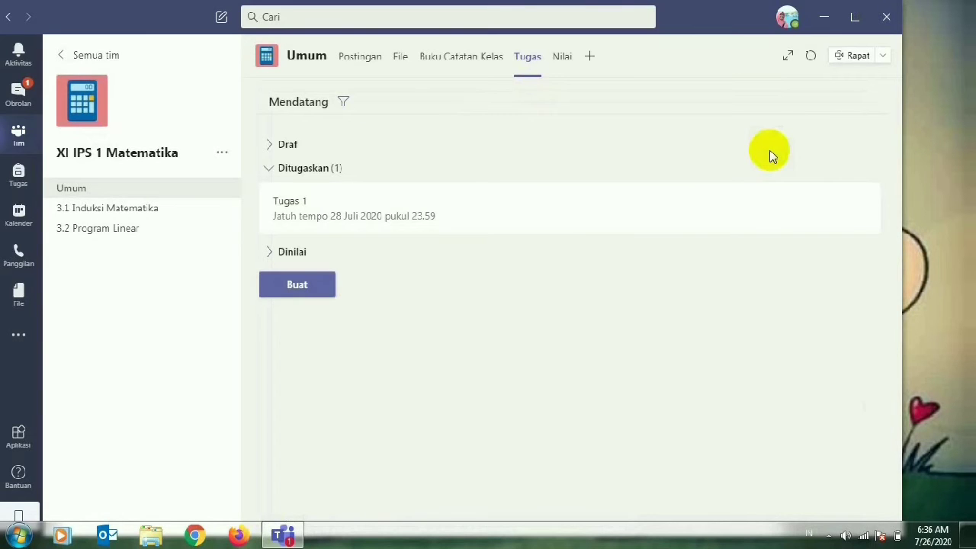
{"action": "left_click", "coordinate": [270, 170]}
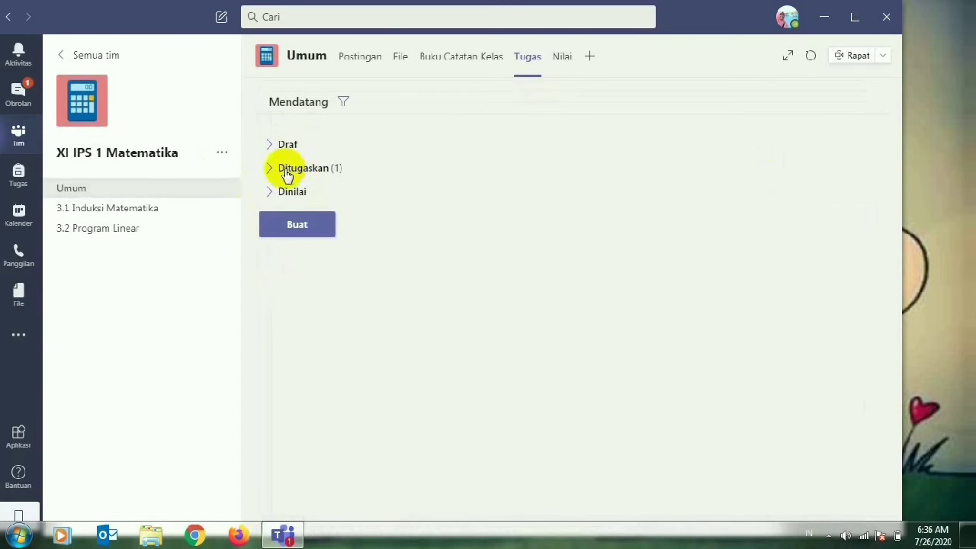
Open the assigned "Tugas 1" of XI IPS 1 Matematika, look at its student view and return to the grading list.
{"action": "left_click", "coordinate": [338, 172]}
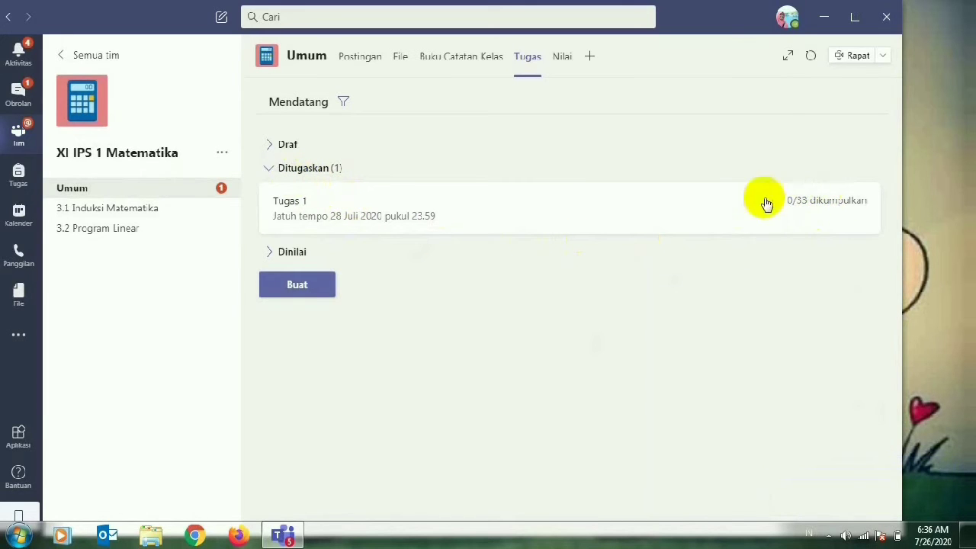
{"action": "left_click", "coordinate": [415, 203]}
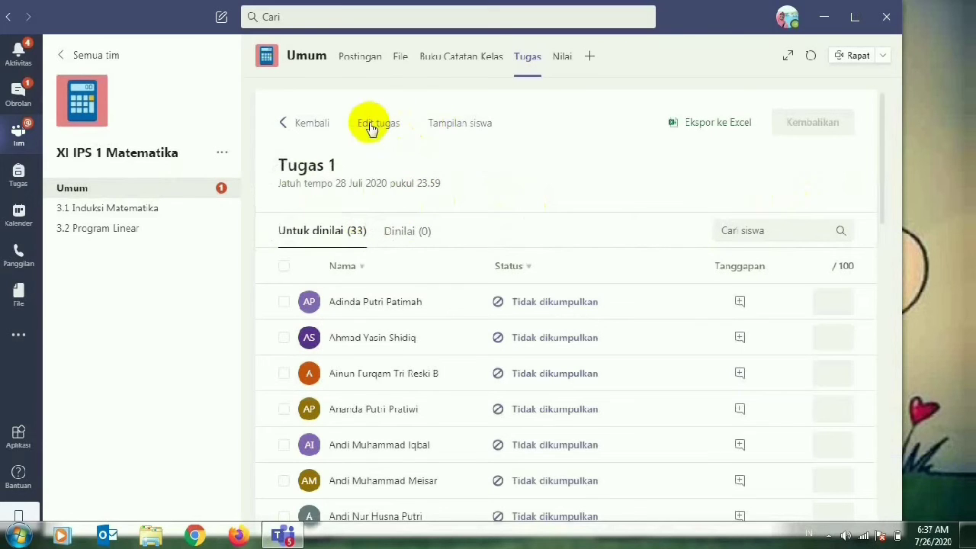
{"action": "left_click", "coordinate": [457, 131]}
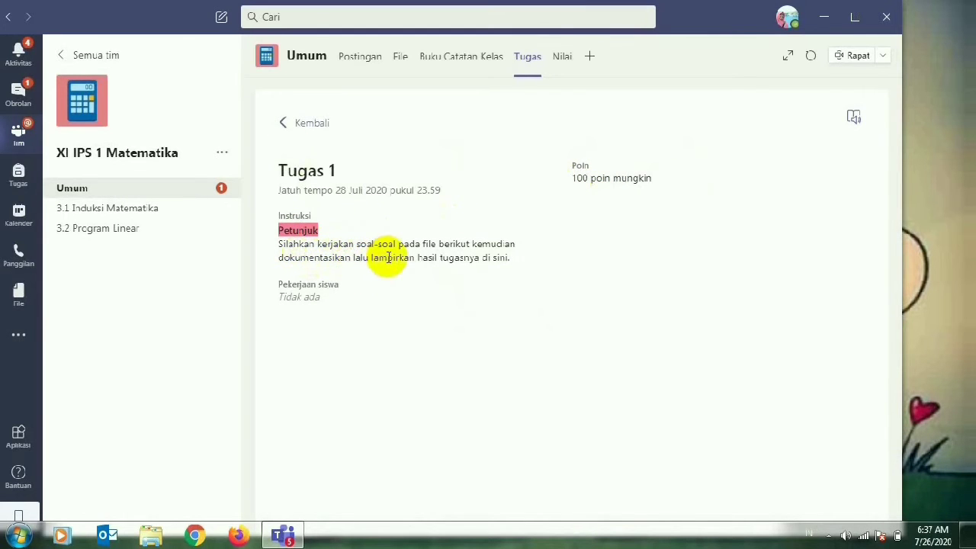
{"action": "left_click", "coordinate": [281, 132]}
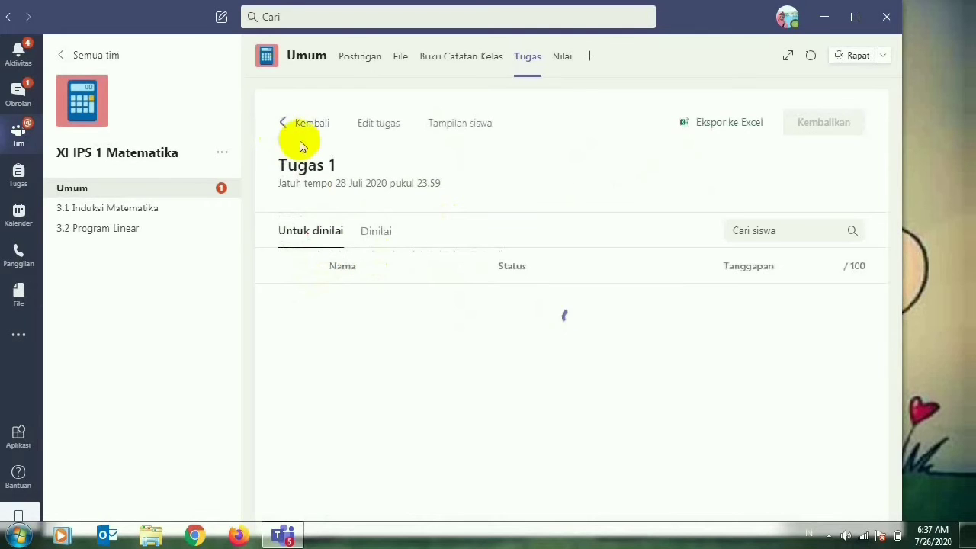
Edit "Tugas 1" to attach the PDF file "Soal untuk IPS" from this device as a resource, and update the assignment.
{"action": "left_click", "coordinate": [376, 128]}
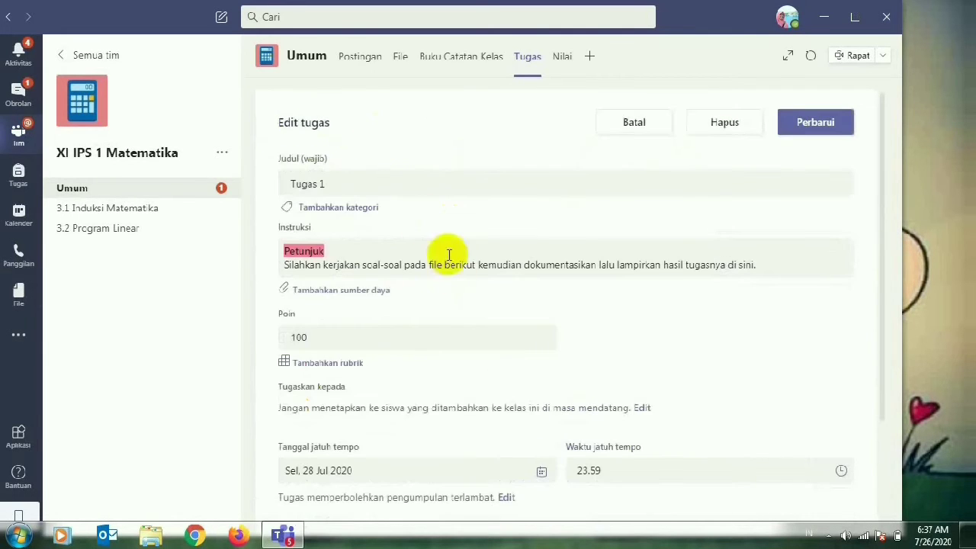
{"action": "left_click", "coordinate": [335, 296]}
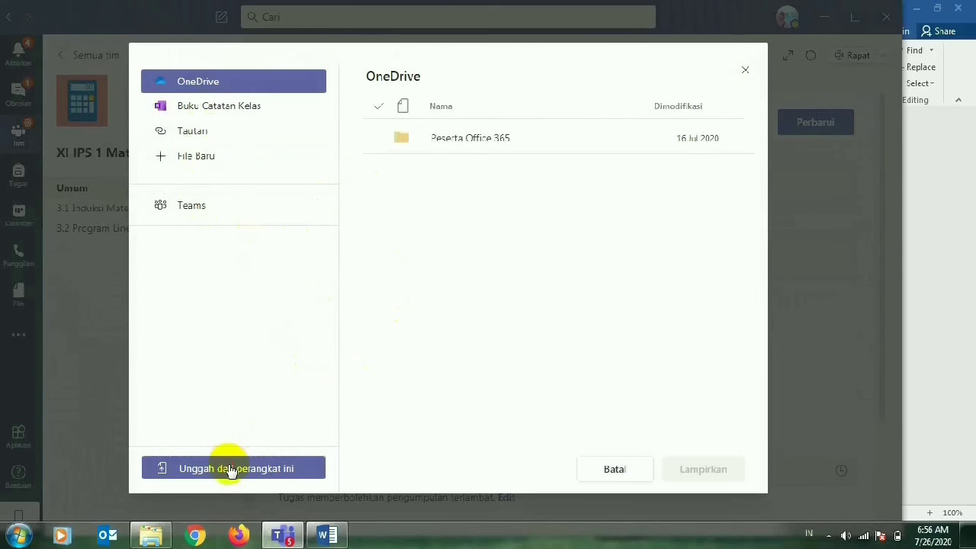
{"action": "left_click", "coordinate": [230, 470]}
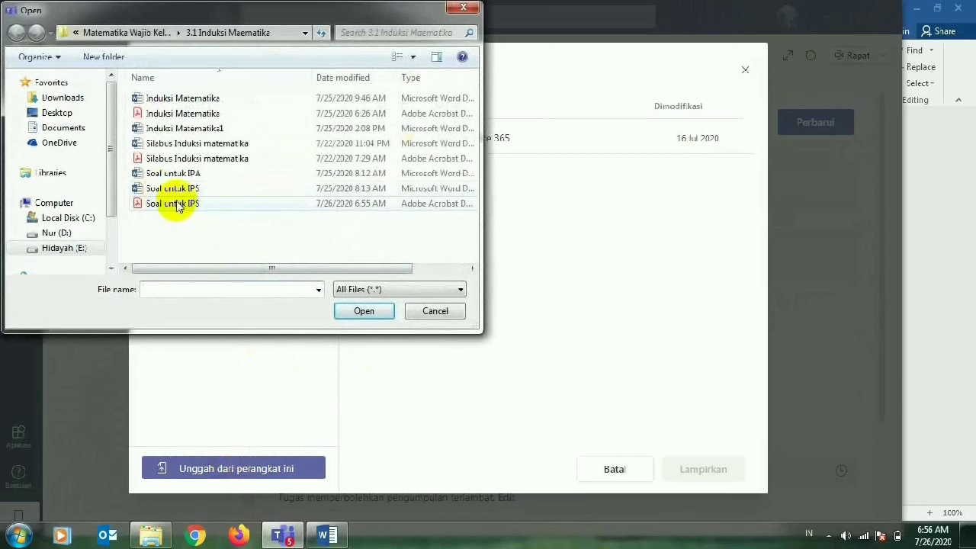
{"action": "left_click", "coordinate": [178, 204]}
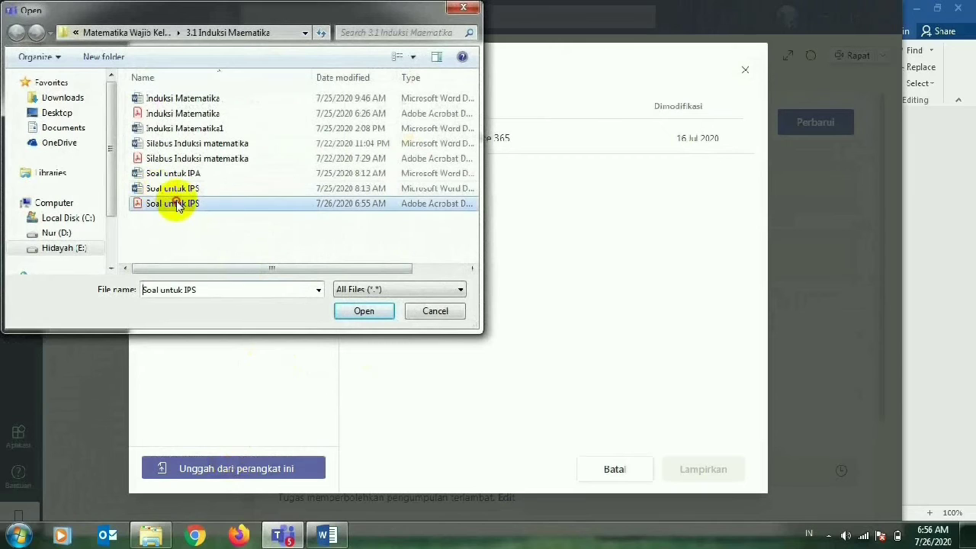
{"action": "left_click", "coordinate": [373, 314]}
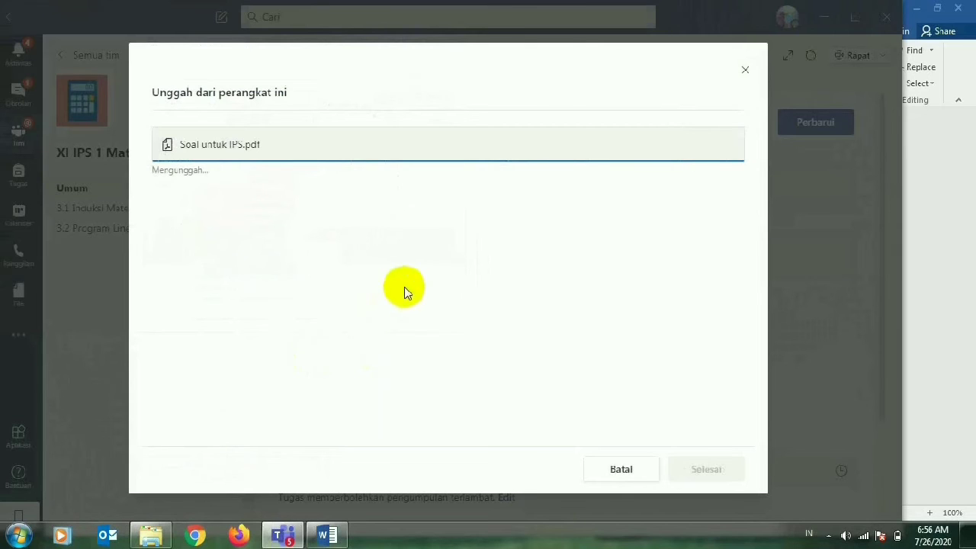
{"action": "left_click", "coordinate": [682, 472]}
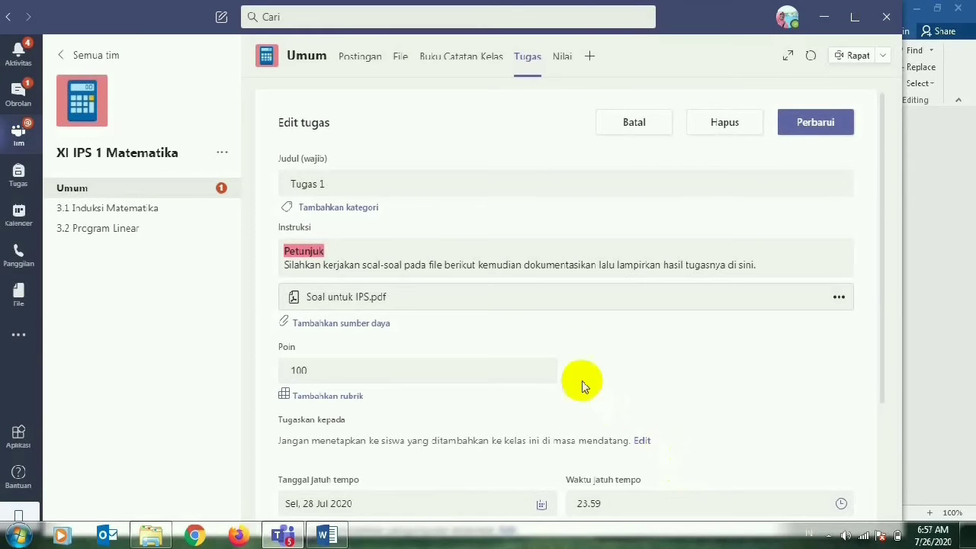
{"action": "left_click", "coordinate": [821, 124]}
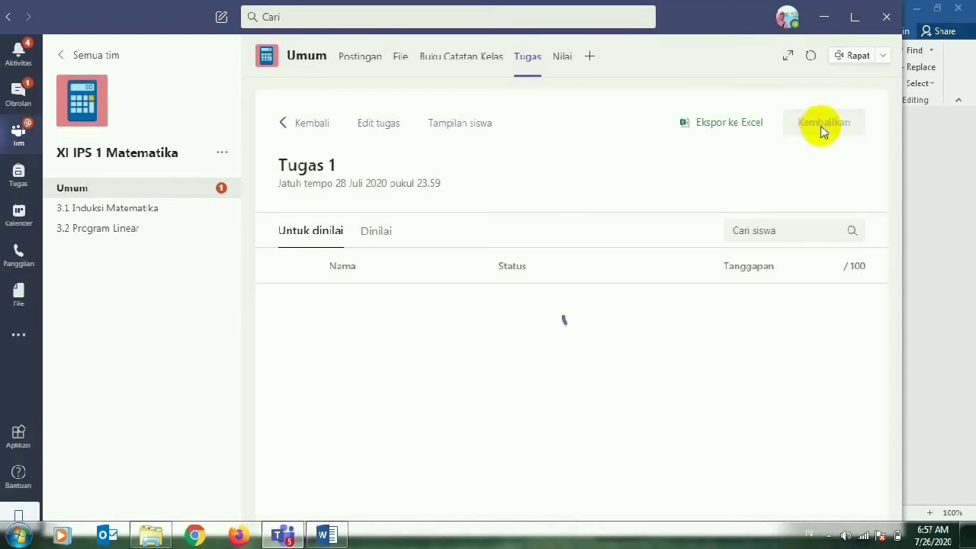
Check the student view of "Tugas 1", viewing the attached Soal untuk IPS.pdf and closing it again.
{"action": "left_click", "coordinate": [486, 129]}
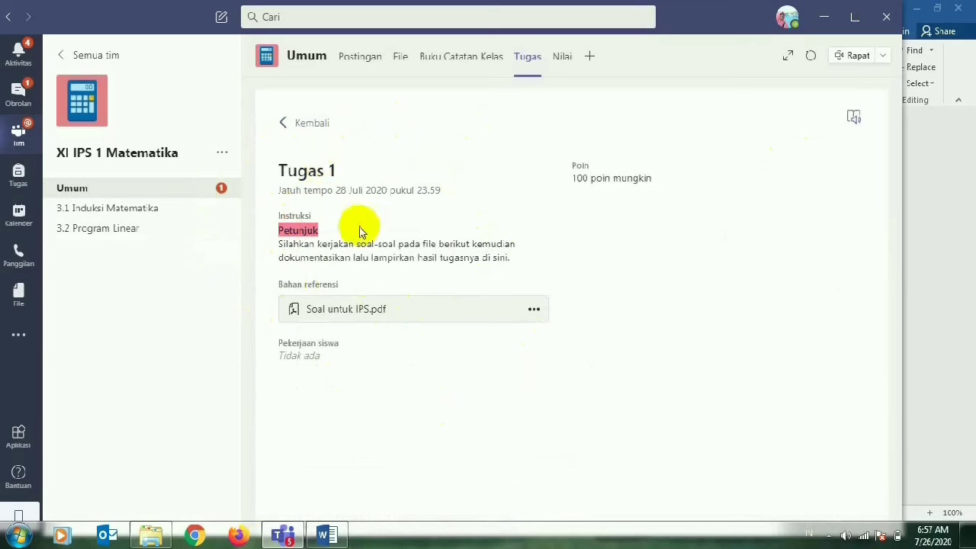
{"action": "left_click", "coordinate": [348, 311]}
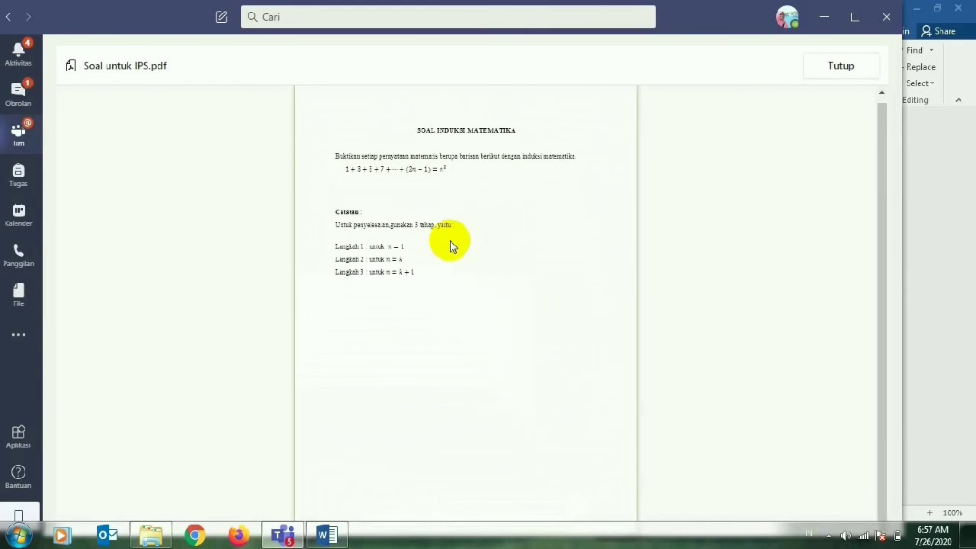
{"action": "left_click", "coordinate": [833, 67]}
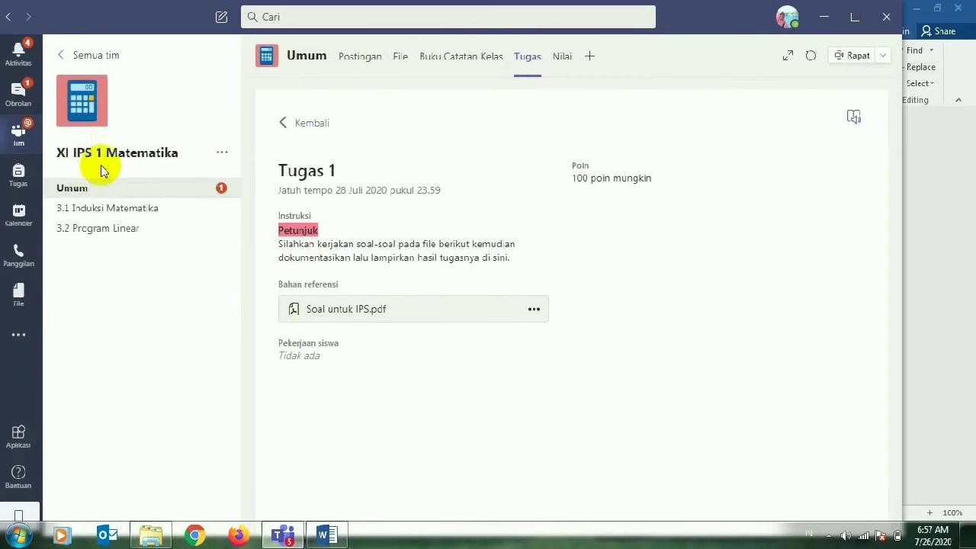
Go to the XI IPS 2 Matemtika team and examine its "Tugas 1" assignment in the student view.
{"action": "left_click", "coordinate": [61, 53]}
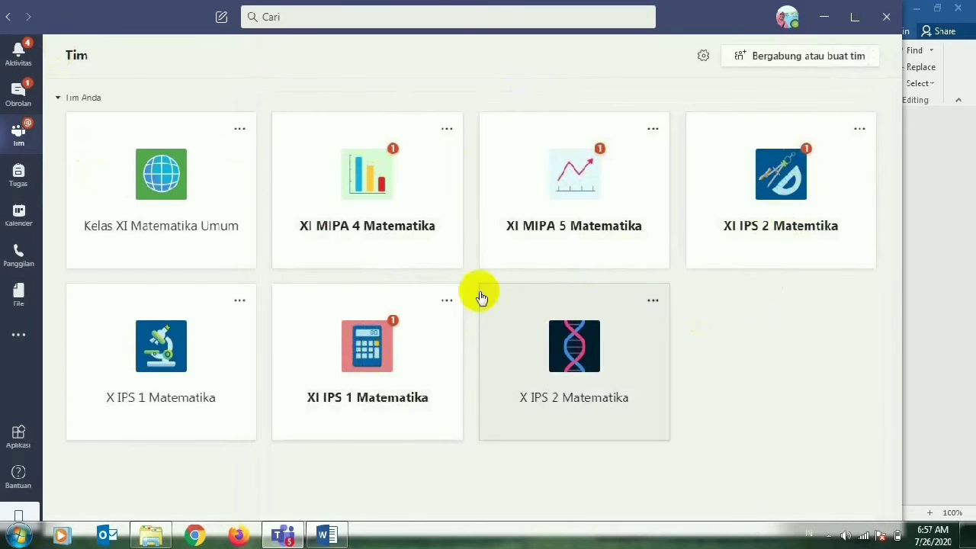
{"action": "left_click", "coordinate": [772, 210]}
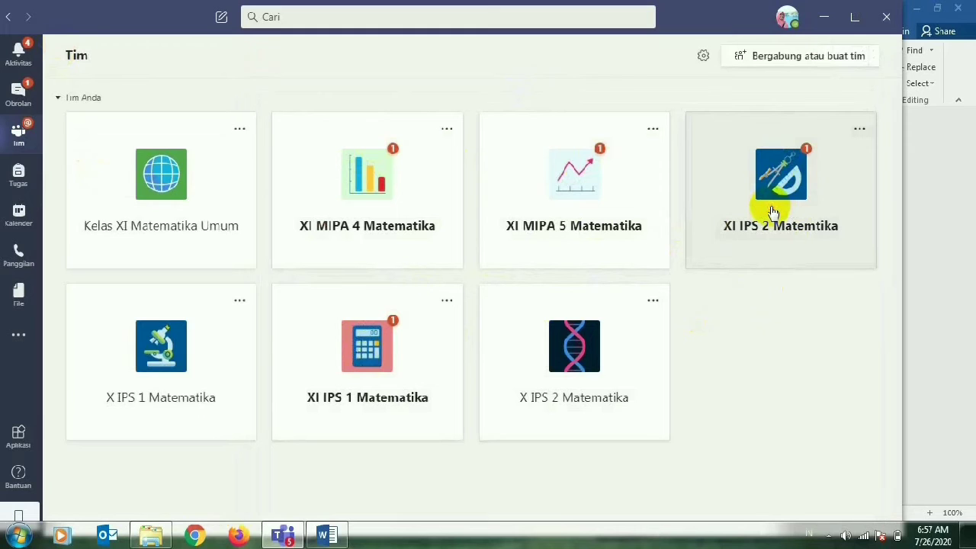
{"action": "left_click", "coordinate": [773, 211]}
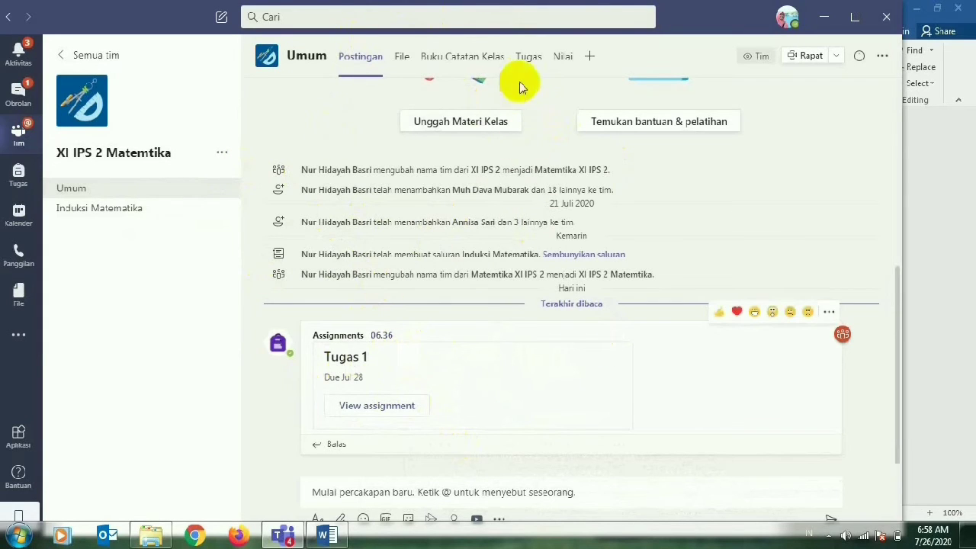
{"action": "left_click", "coordinate": [525, 61]}
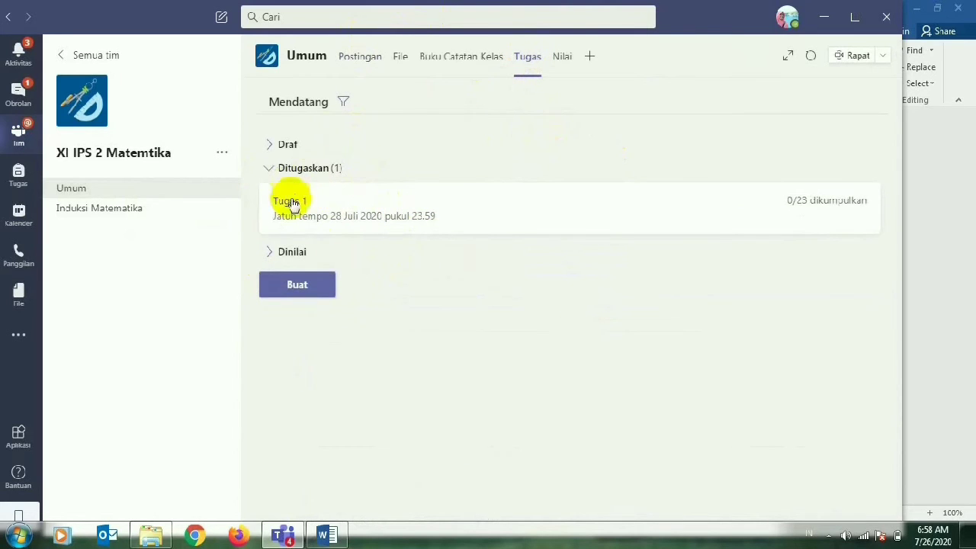
{"action": "left_click", "coordinate": [315, 207]}
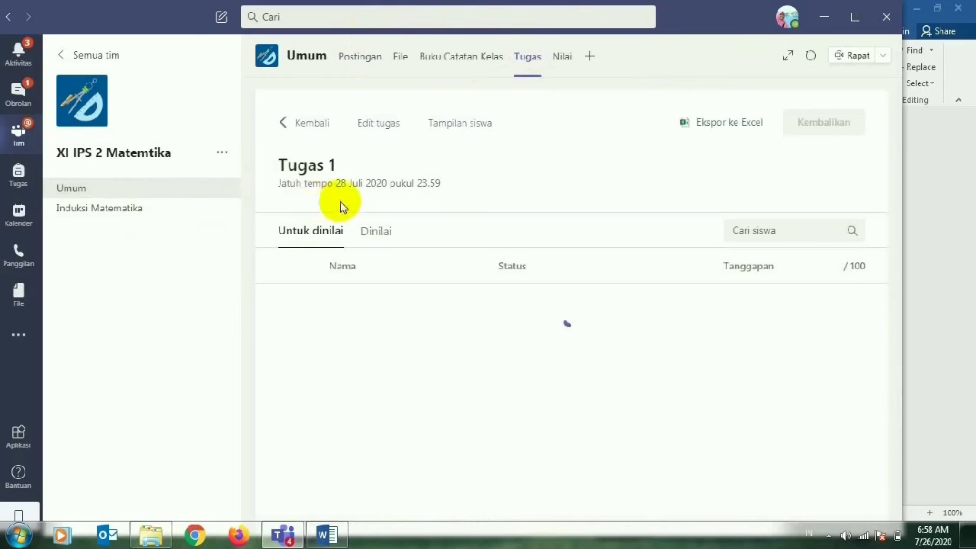
{"action": "left_click", "coordinate": [461, 123]}
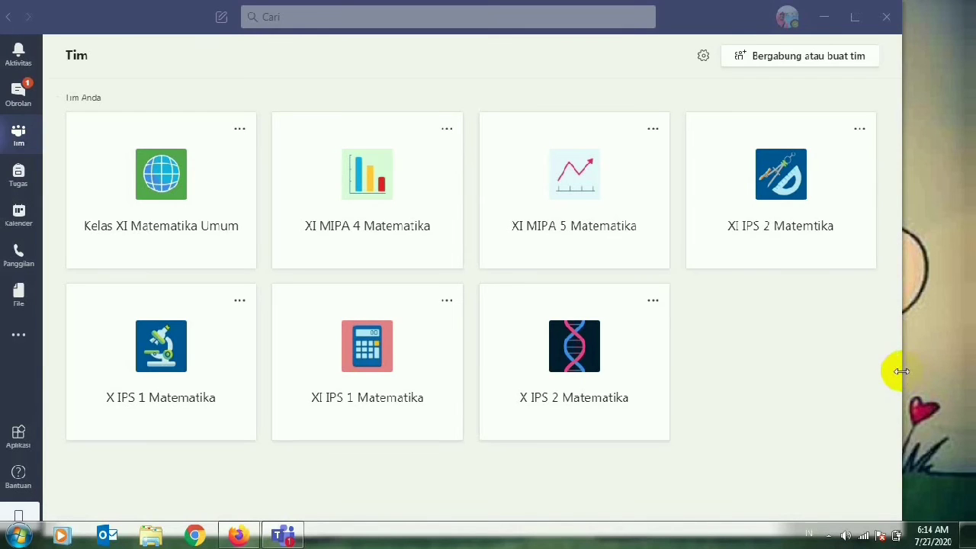
Start a quiz assignment in the XI IPS 2 Matemtika team and create a new blank quiz in Microsoft Forms, signing in to the account.
{"action": "left_click", "coordinate": [810, 222]}
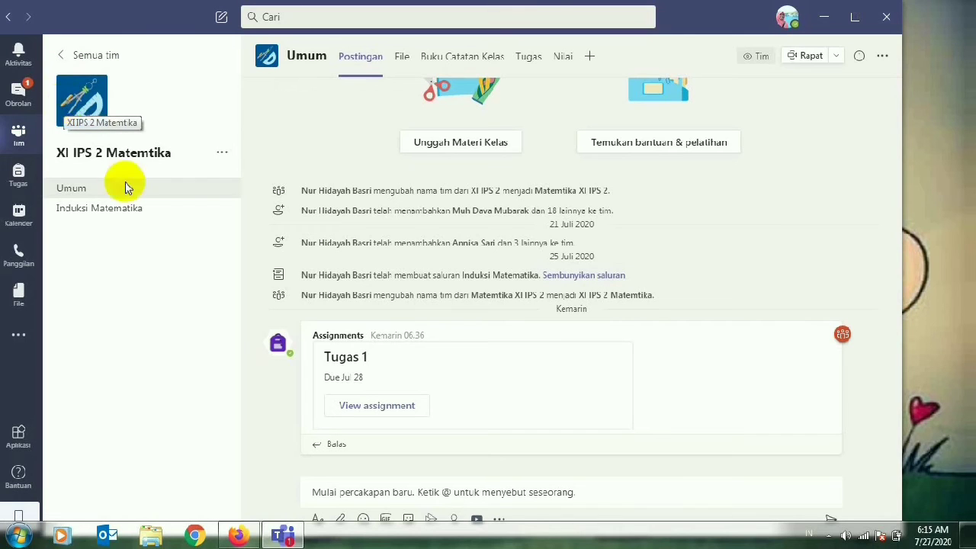
{"action": "left_click", "coordinate": [538, 60]}
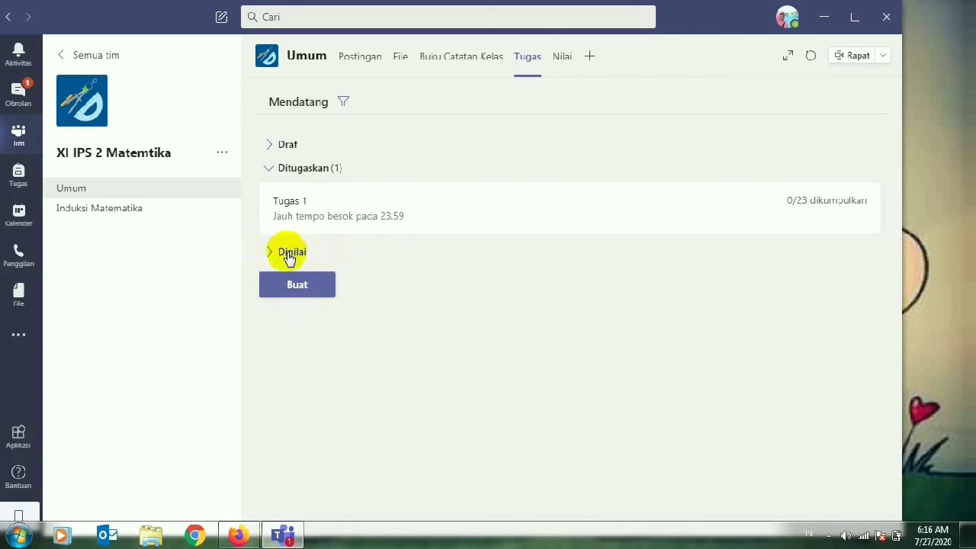
{"action": "left_click", "coordinate": [298, 290]}
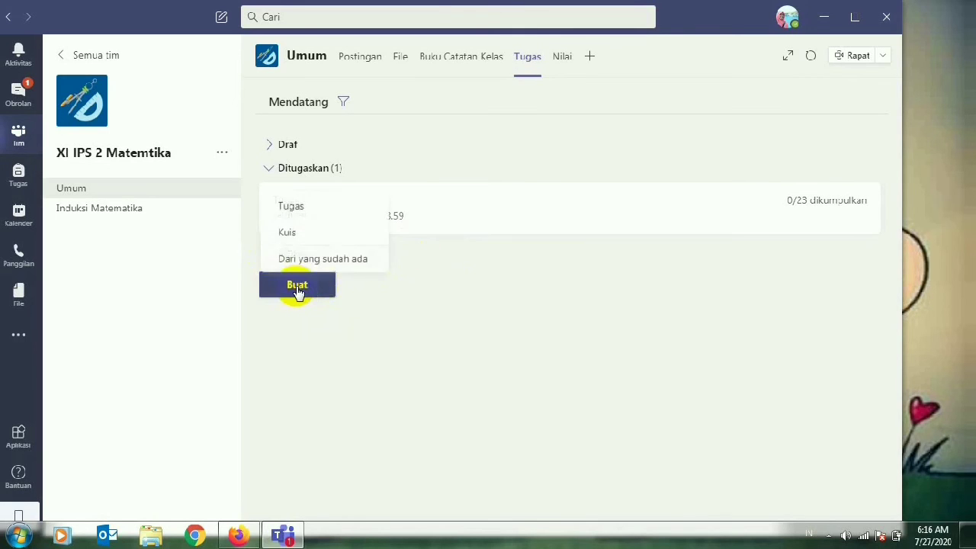
{"action": "left_click", "coordinate": [298, 232]}
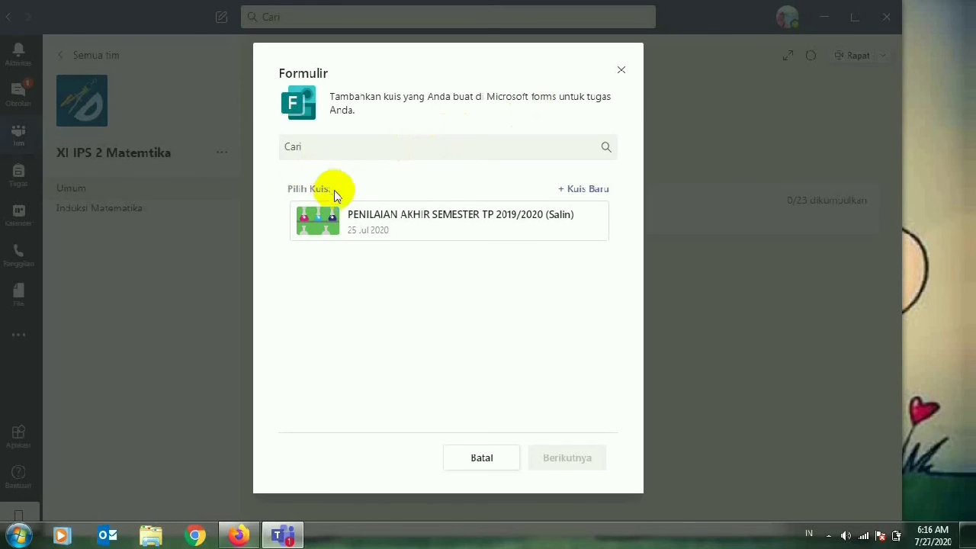
{"action": "left_click", "coordinate": [361, 217]}
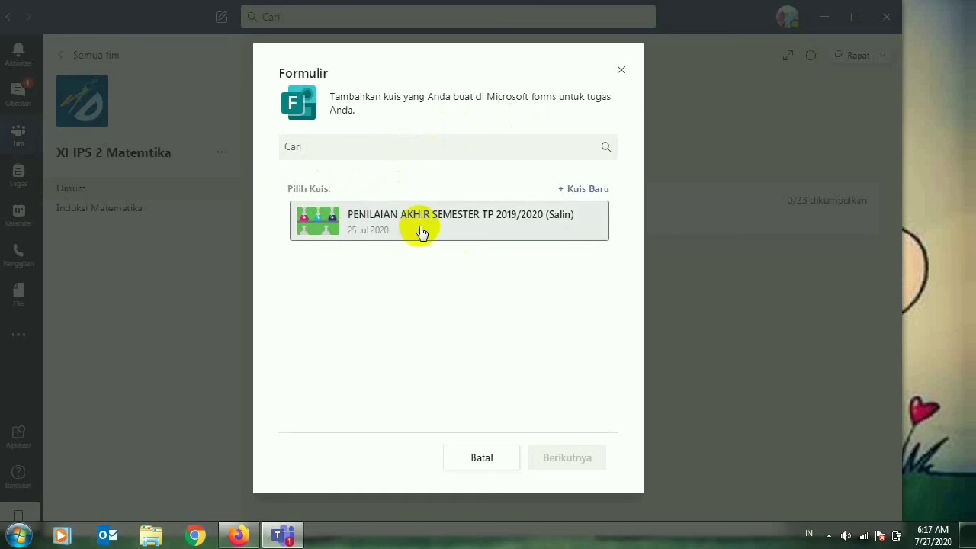
{"action": "left_click", "coordinate": [587, 189]}
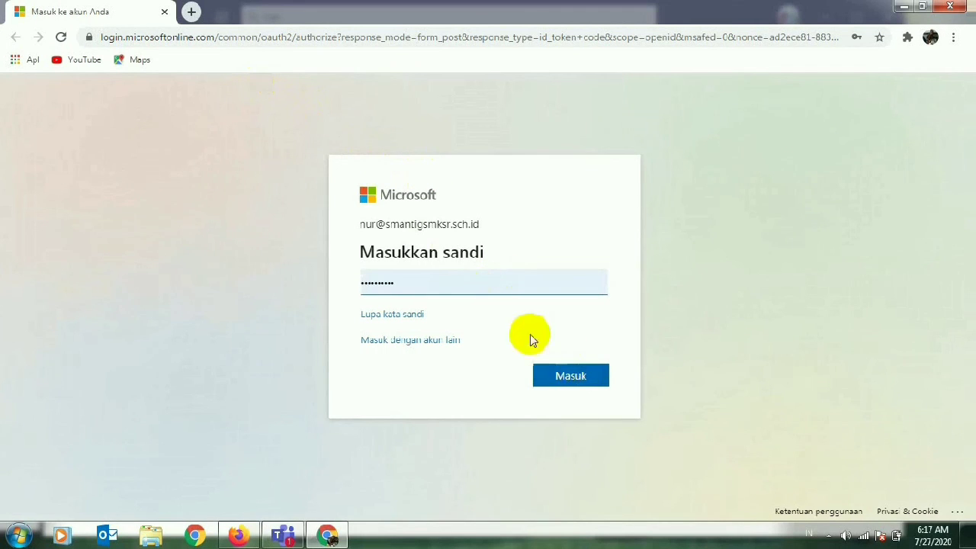
{"action": "left_click", "coordinate": [568, 376]}
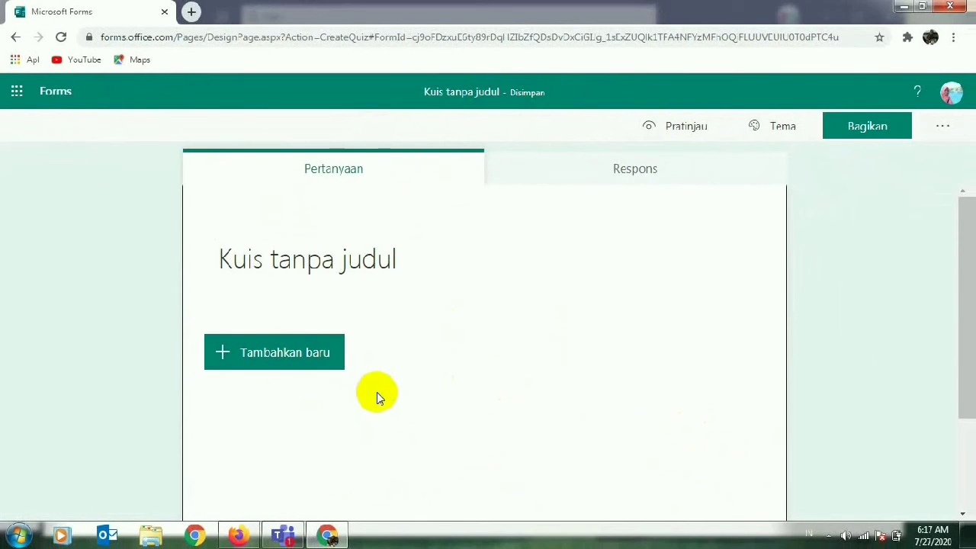
Switch back to Microsoft Teams and create a quiz assignment from the existing form "PENILAIAN AKHIR SEMESTER TP 2019/2020 (Salin)".
{"action": "left_click", "coordinate": [284, 534]}
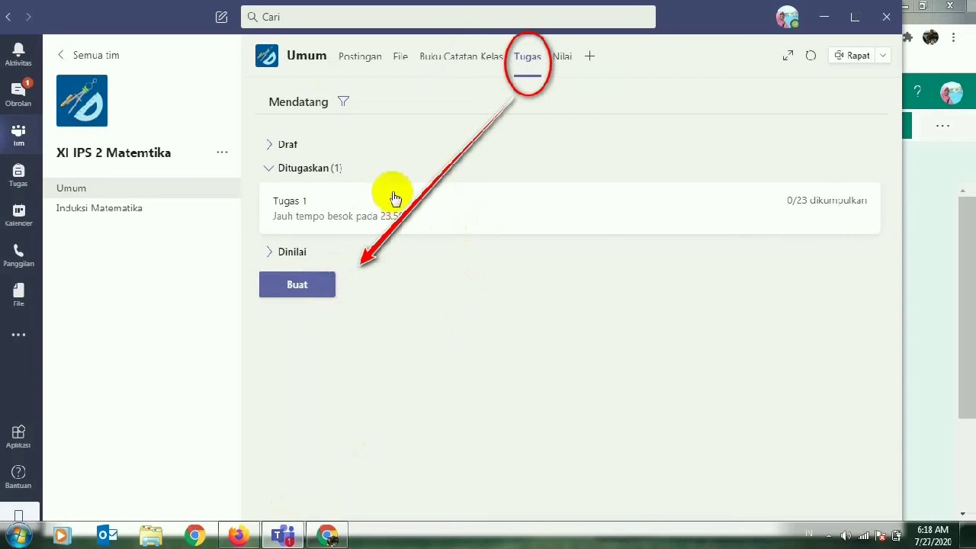
{"action": "left_click", "coordinate": [302, 286]}
{"action": "left_click", "coordinate": [307, 238]}
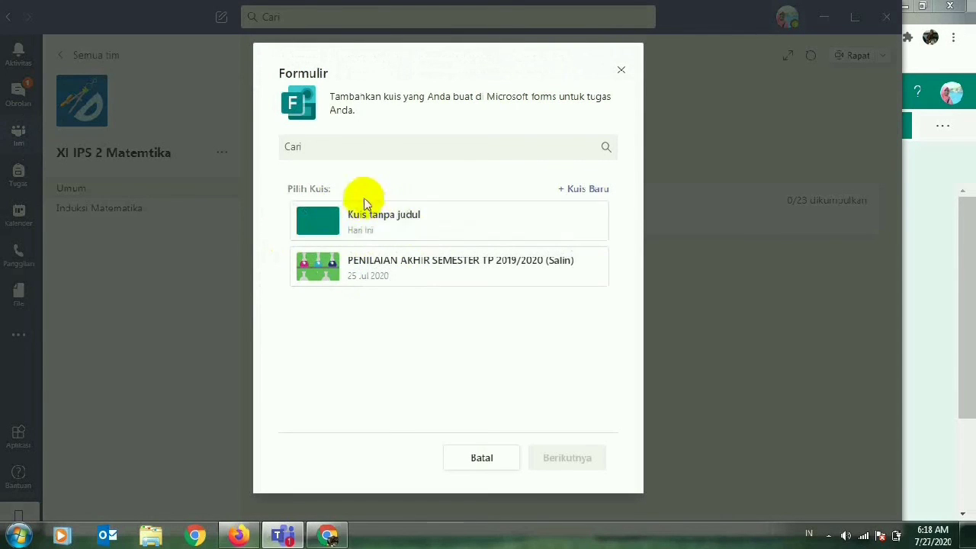
{"action": "left_click", "coordinate": [384, 279]}
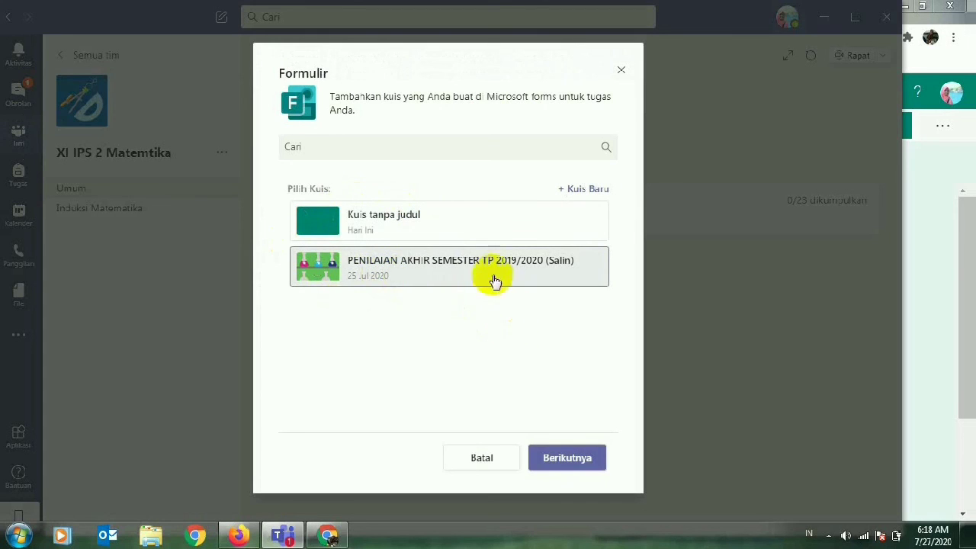
{"action": "left_click", "coordinate": [561, 461]}
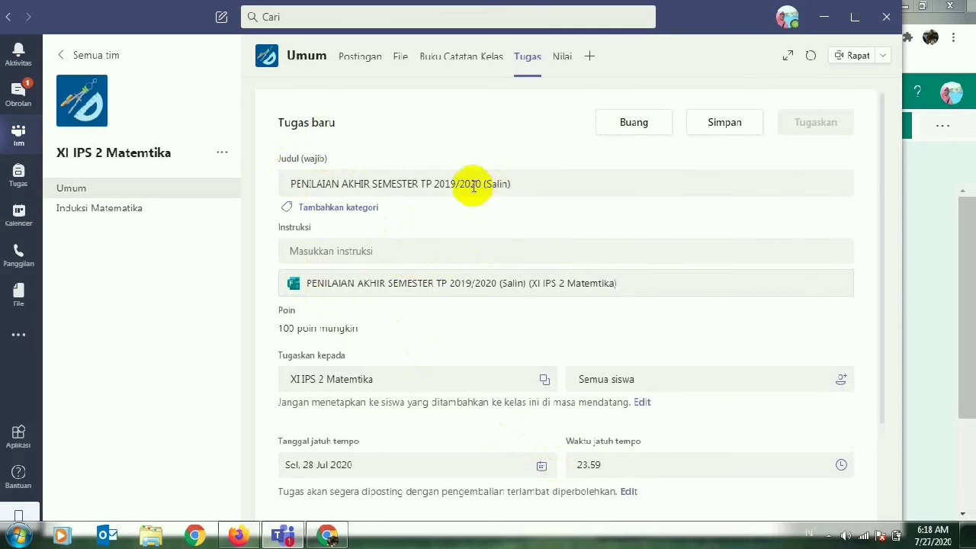
Enter the instructions "atau jawablah pertanyaan pada form berikut" for the quiz assignment.
{"action": "left_click", "coordinate": [323, 256]}
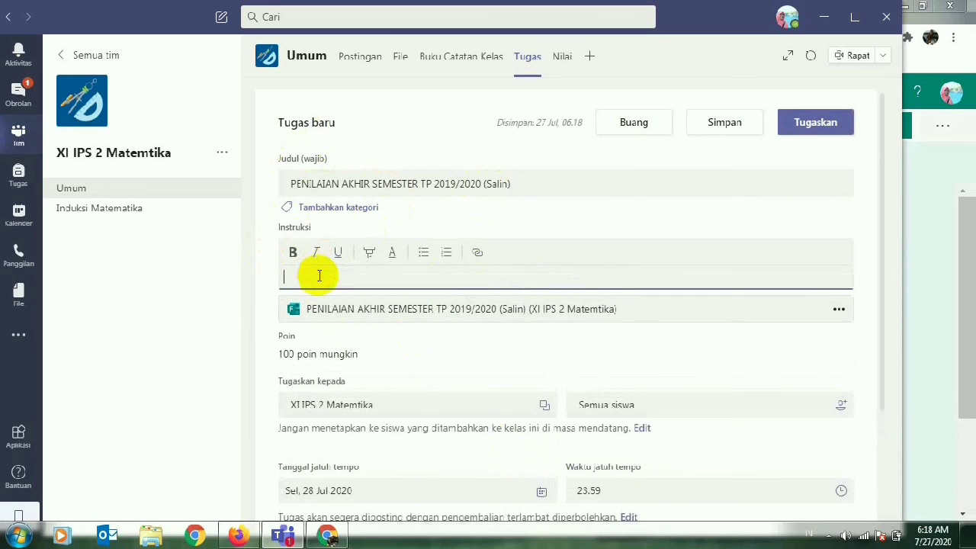
{"action": "type", "text": "jawablah pertanyaan pad"}
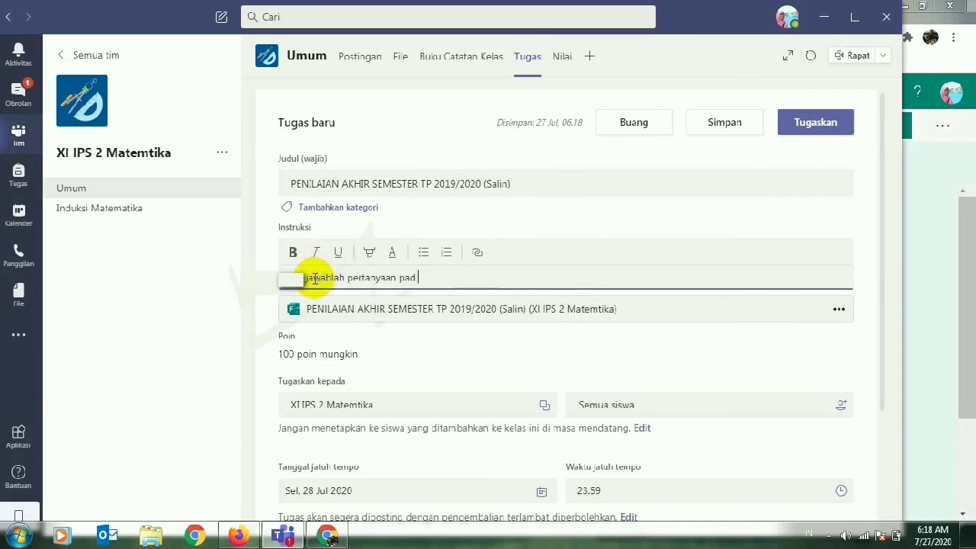
{"action": "type", "text": "a form berikut"}
Review the other classes available for the quiz assignment, then publish it to XI IPS 2 Matemtika only.
{"action": "scroll", "coordinate": [297, 301], "scroll_direction": "down", "scroll_amount": 1}
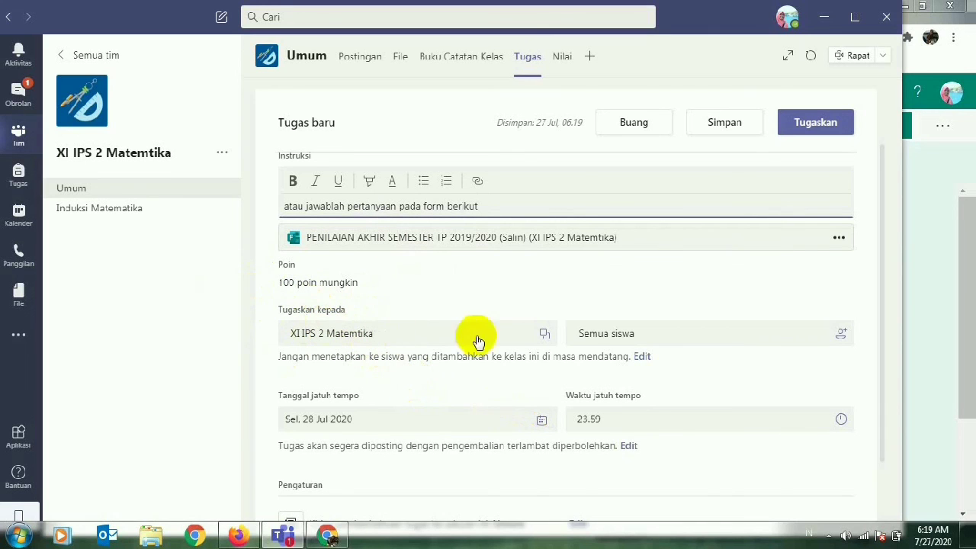
{"action": "left_click", "coordinate": [548, 338]}
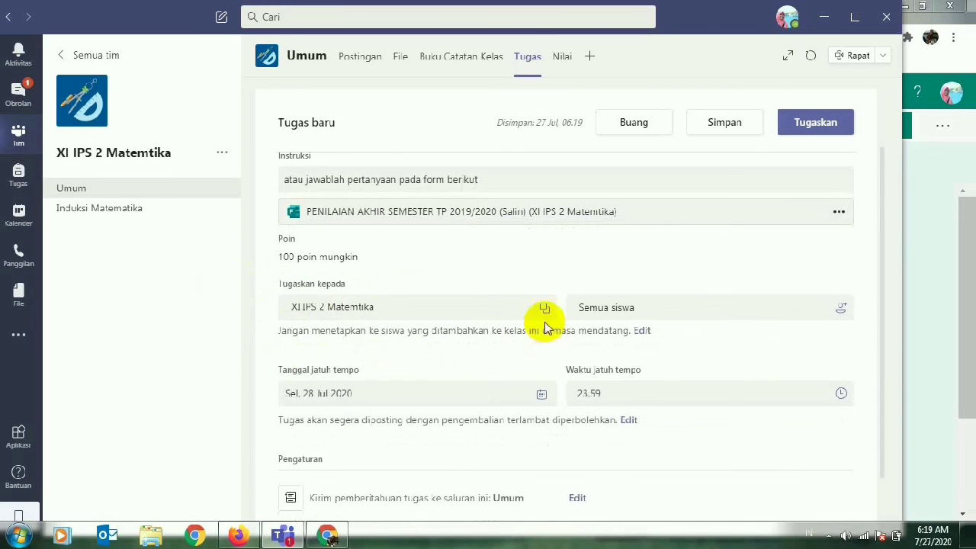
{"action": "left_click", "coordinate": [545, 308]}
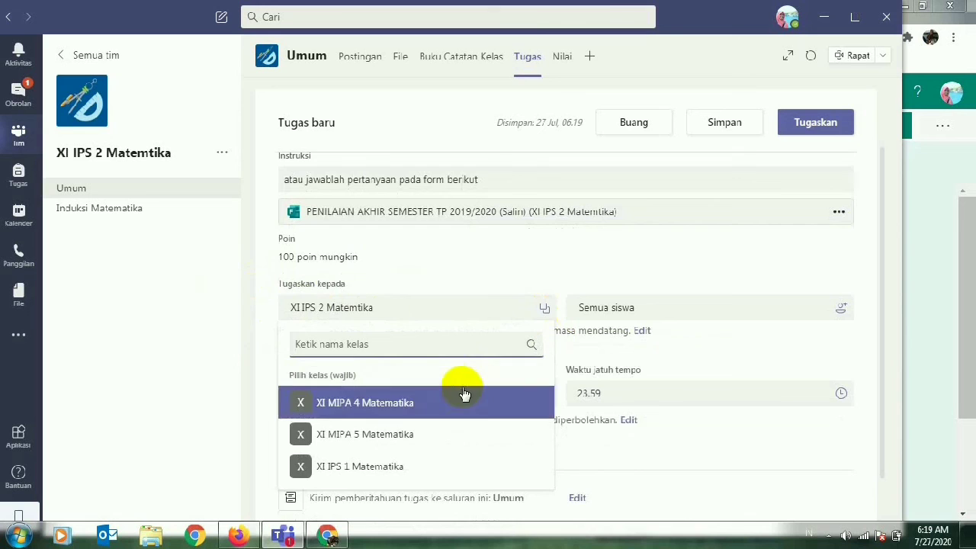
{"action": "scroll", "coordinate": [414, 375], "scroll_direction": "down", "scroll_amount": 1}
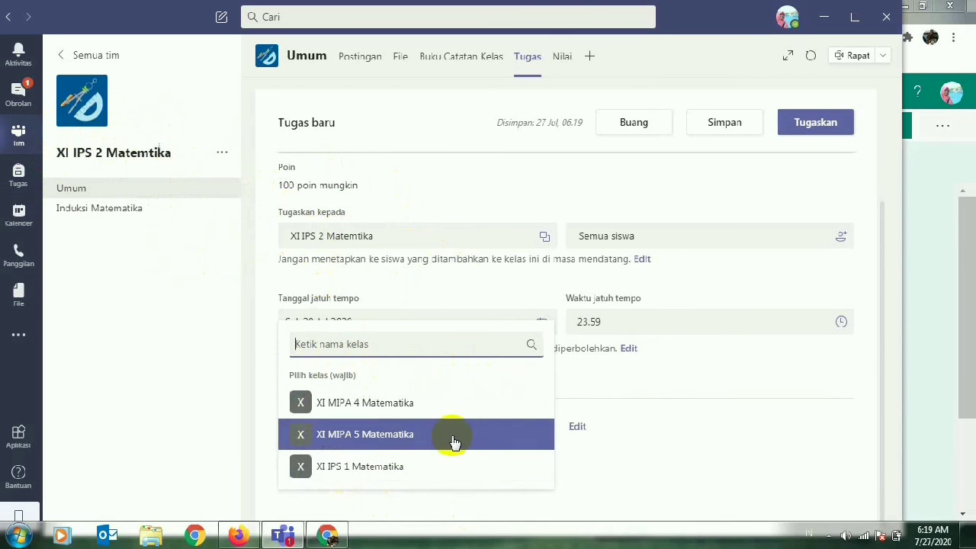
{"action": "left_click", "coordinate": [708, 402]}
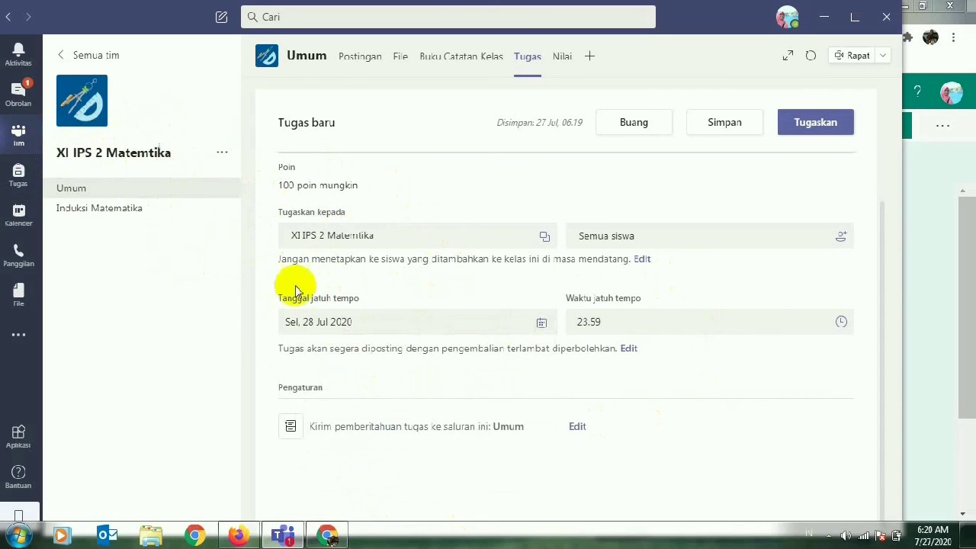
{"action": "left_click", "coordinate": [818, 125]}
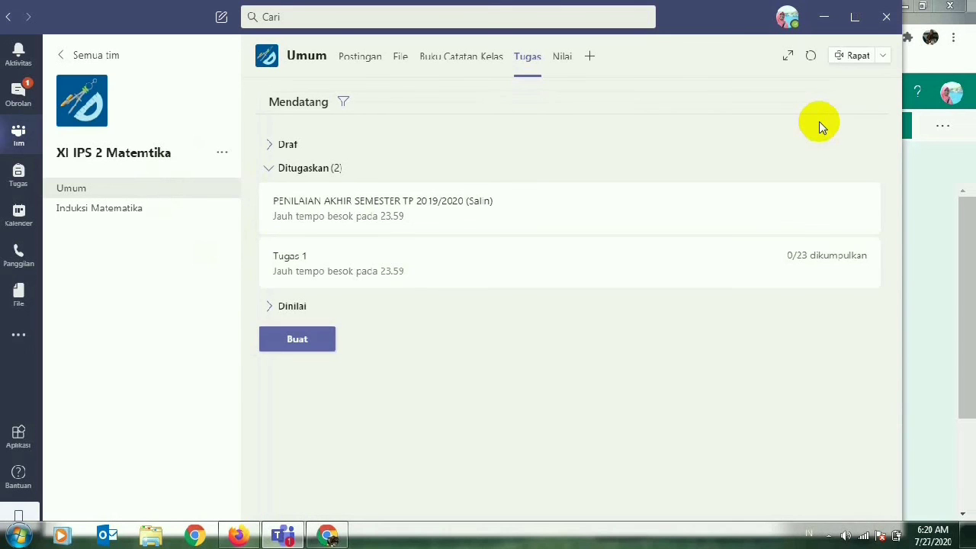